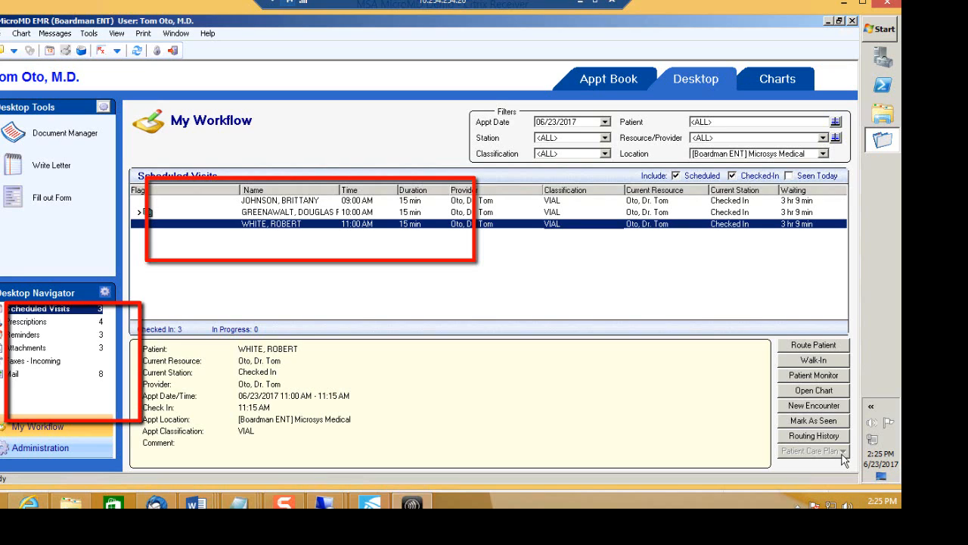
# Step: Look over the received prescriptions and the details of each scheduled visit for the day
pyautogui.click(30, 322)
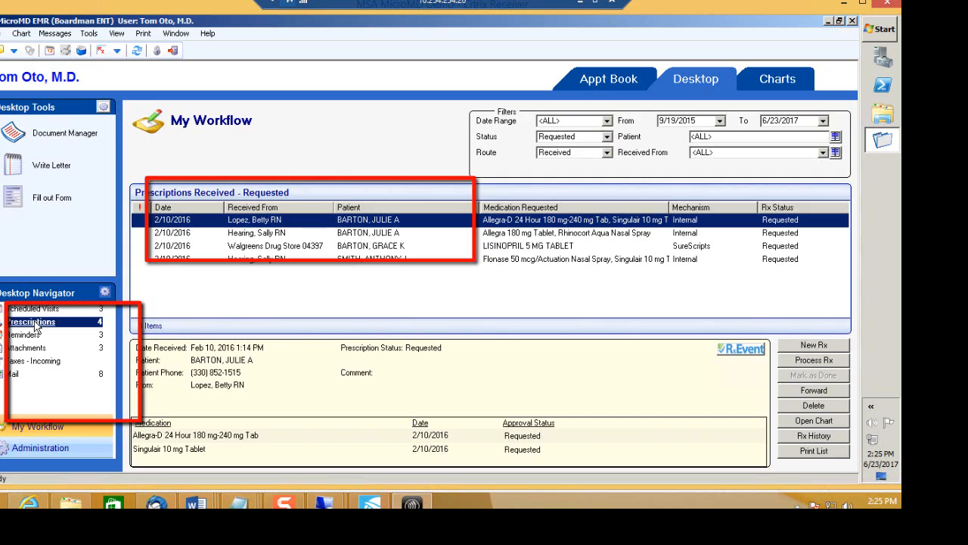
pyautogui.click(31, 310)
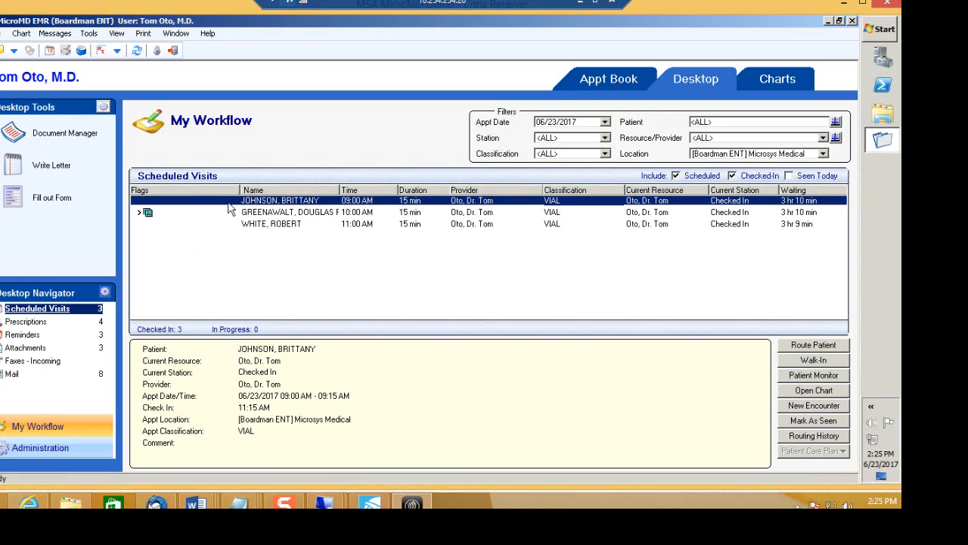
pyautogui.click(166, 214)
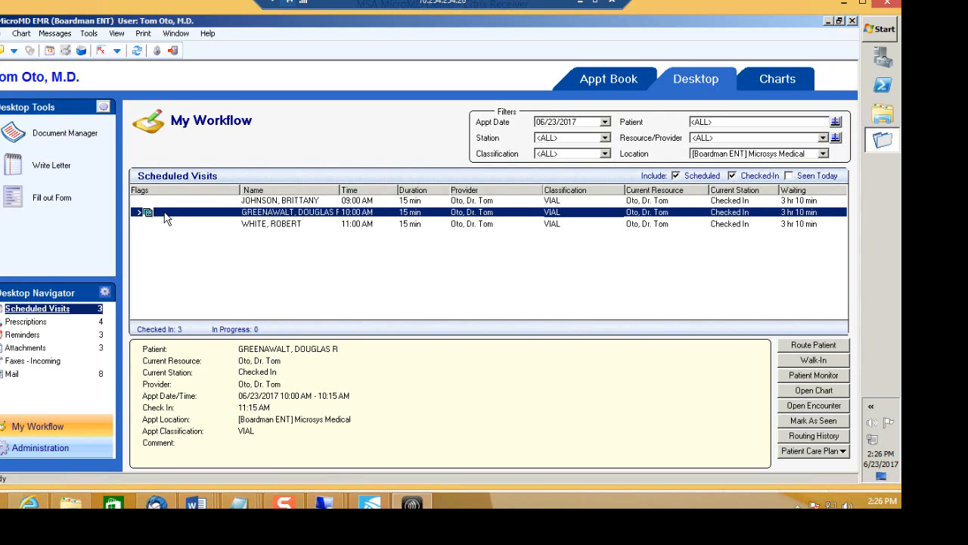
pyautogui.click(249, 230)
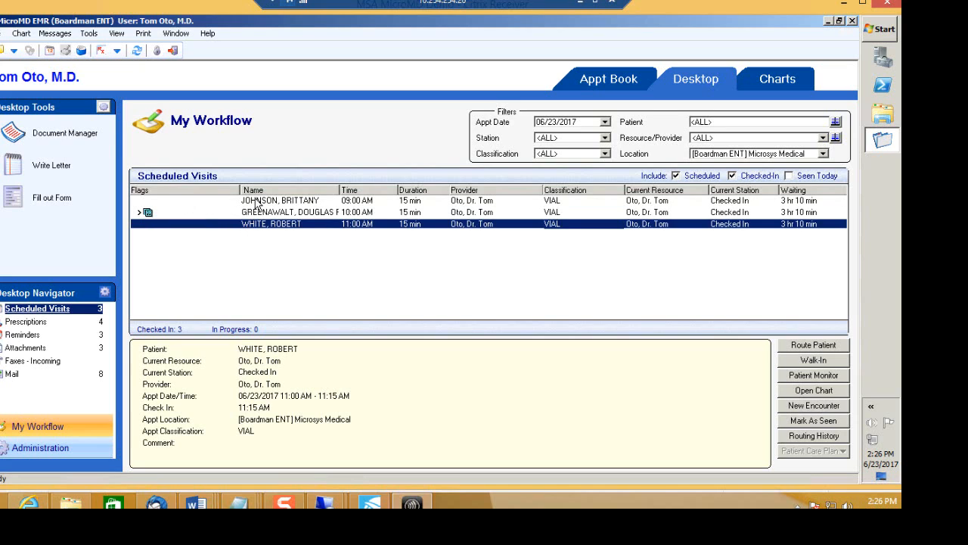
# Step: View the chart summary of the patient scheduled at 10:00 AM and close the chart
pyautogui.click(260, 215)
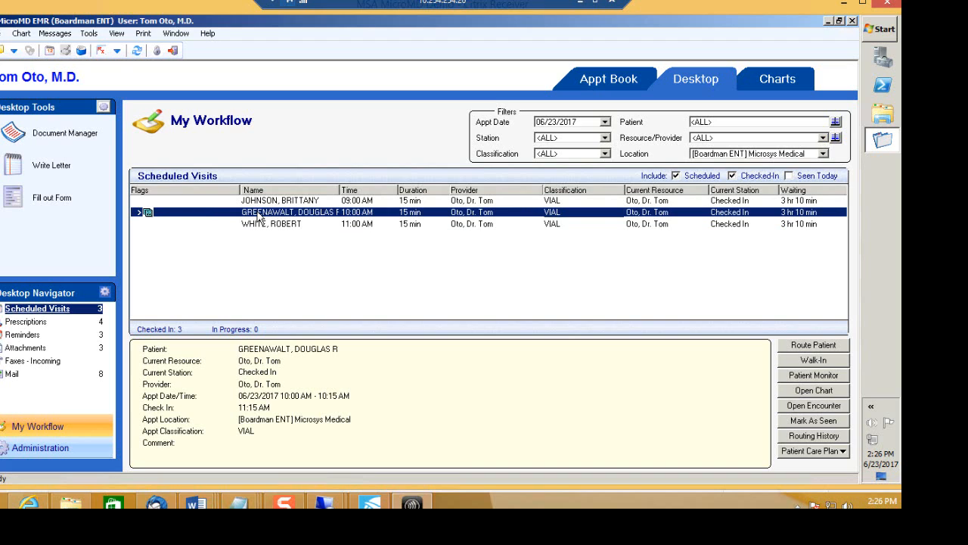
pyautogui.doubleClick(259, 215)
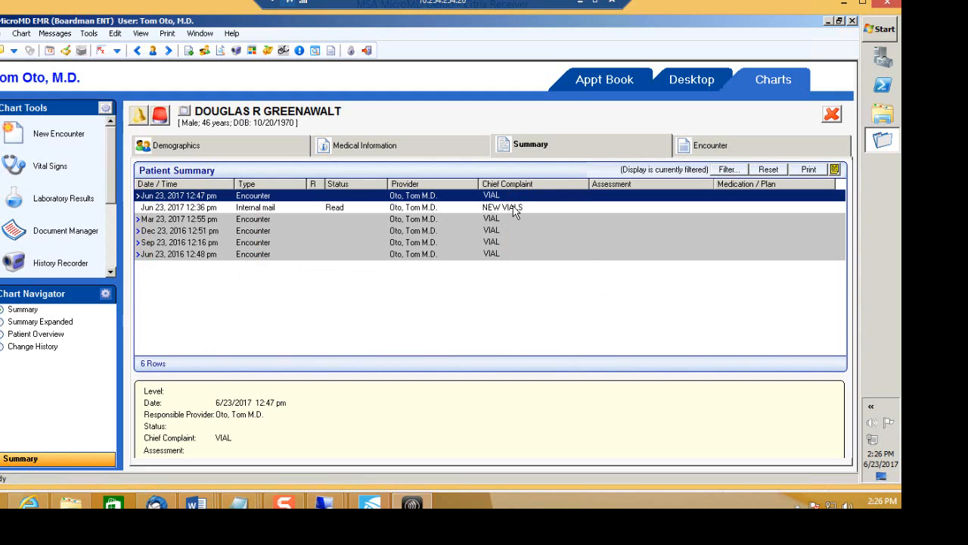
pyautogui.click(829, 119)
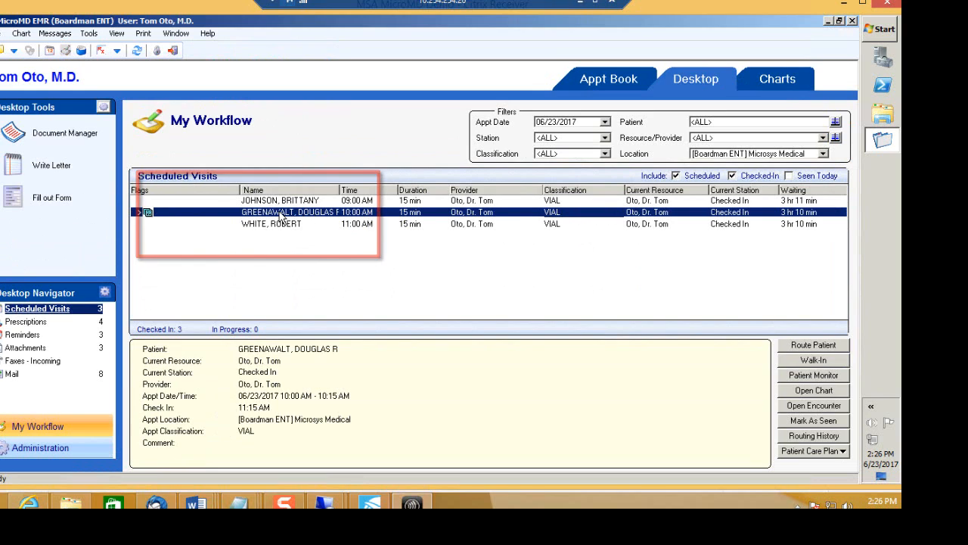
# Step: Open the 10:00 AM patient's existing encounter for editing and review its vial entries from beginning to end
pyautogui.rightClick(280, 212)
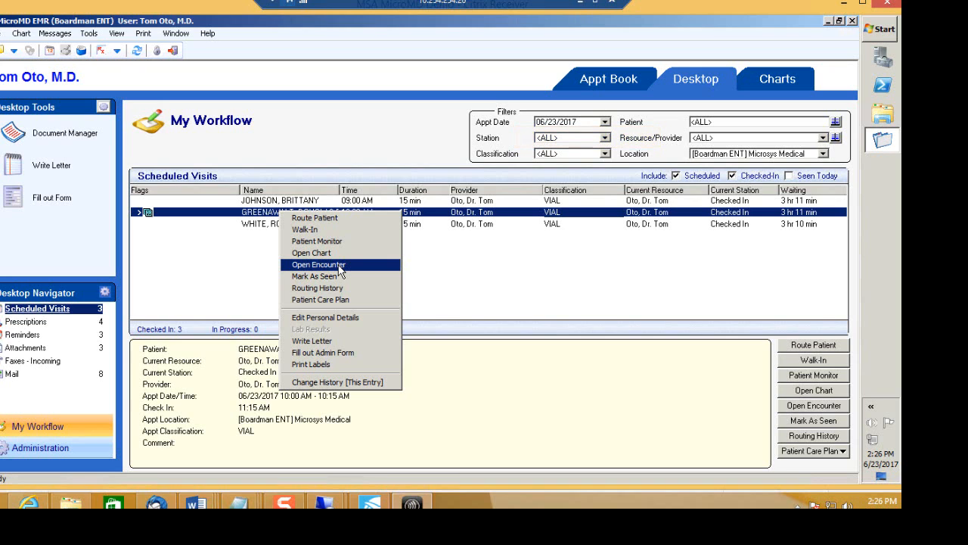
pyautogui.click(339, 268)
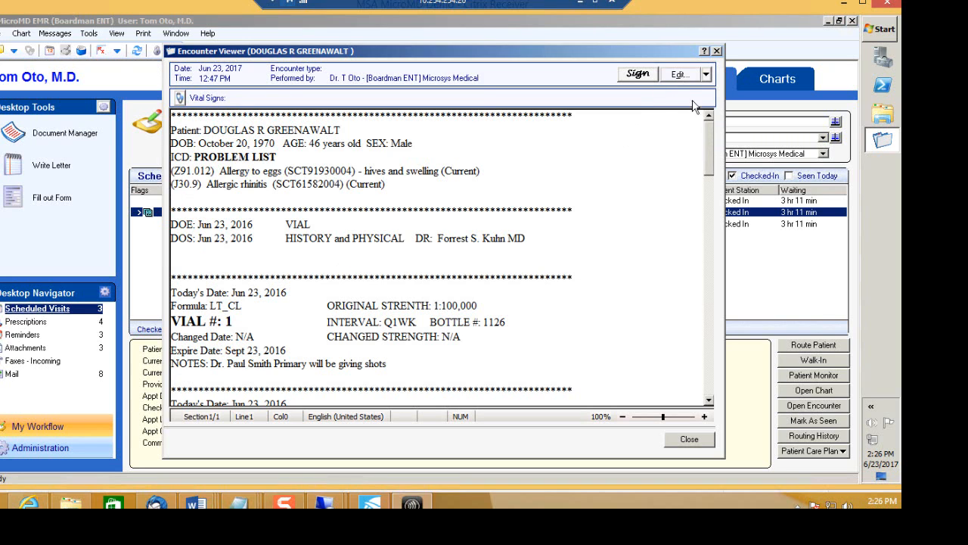
pyautogui.moveTo(710, 140)
pyautogui.mouseDown()
pyautogui.moveTo(716, 223)
pyautogui.moveTo(717, 130)
pyautogui.mouseUp()
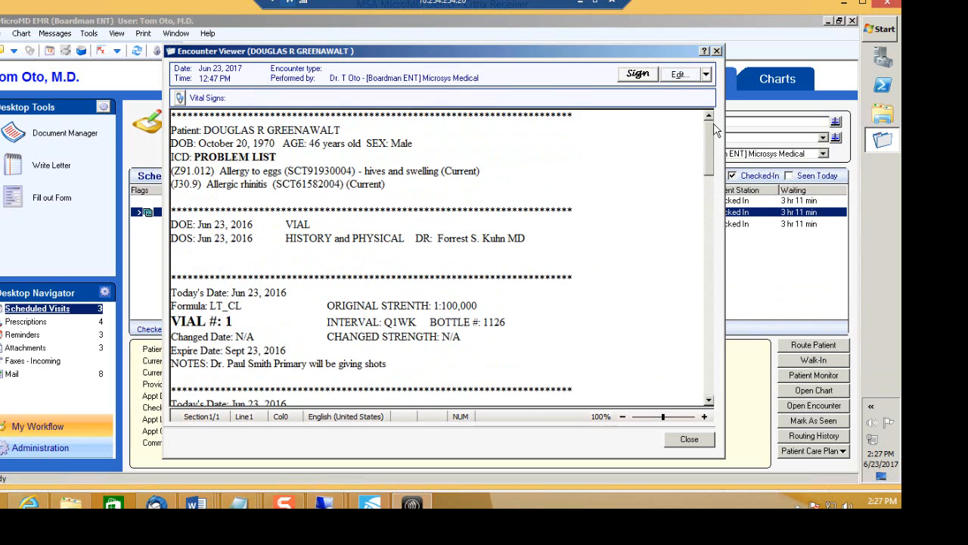
pyautogui.click(679, 74)
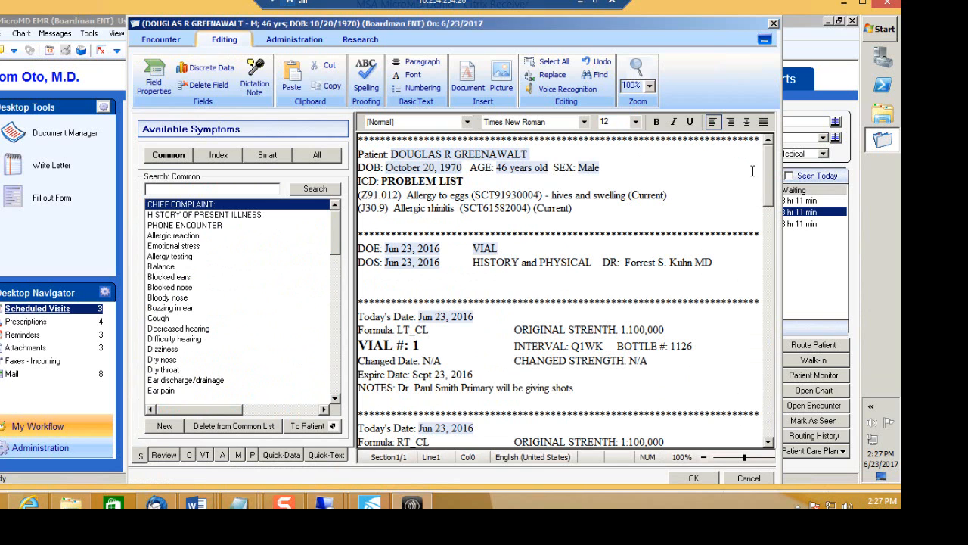
pyautogui.moveTo(769, 177); pyautogui.dragTo(772, 393)
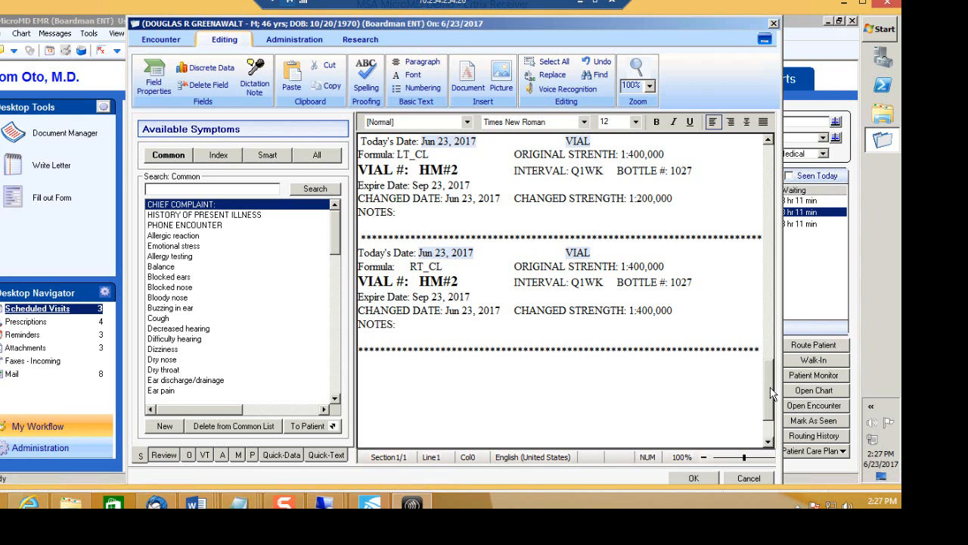
pyautogui.moveTo(771, 394); pyautogui.dragTo(769, 144)
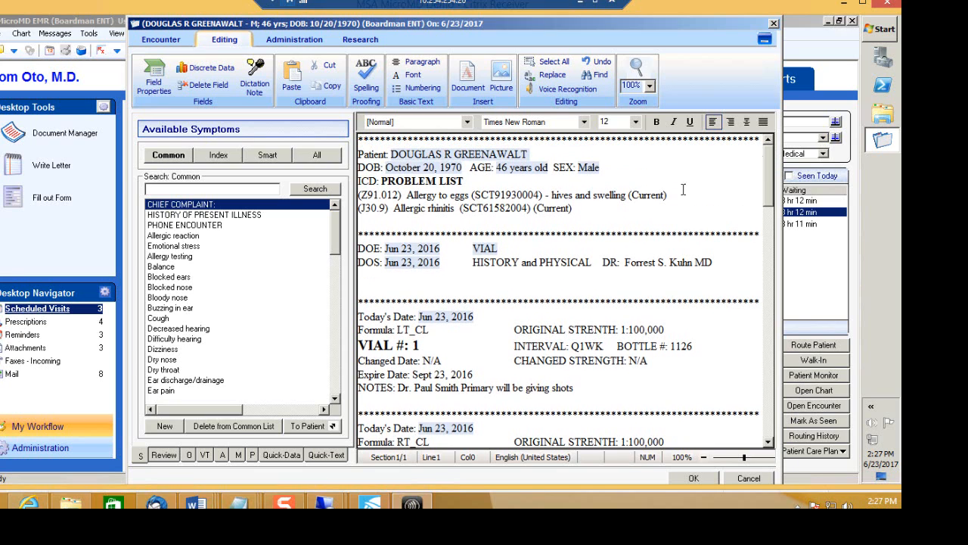
# Step: Add the line "ADD ANYTHING DESIRED ******" below the problem list in the encounter note
pyautogui.moveTo(604, 214); pyautogui.dragTo(351, 146)
pyautogui.hotkey('alt', 'Tab')
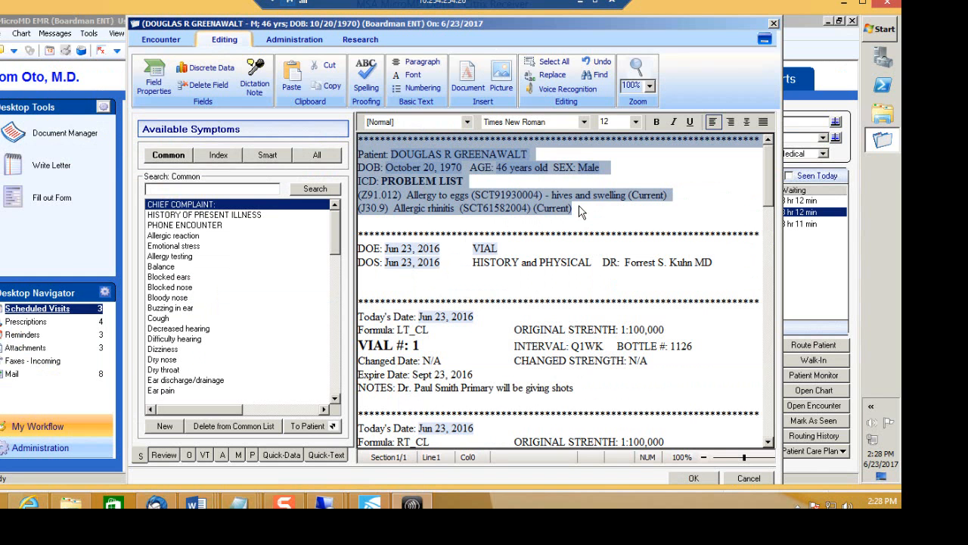
pyautogui.click(580, 211)
pyautogui.press('Return')
pyautogui.press('Return')
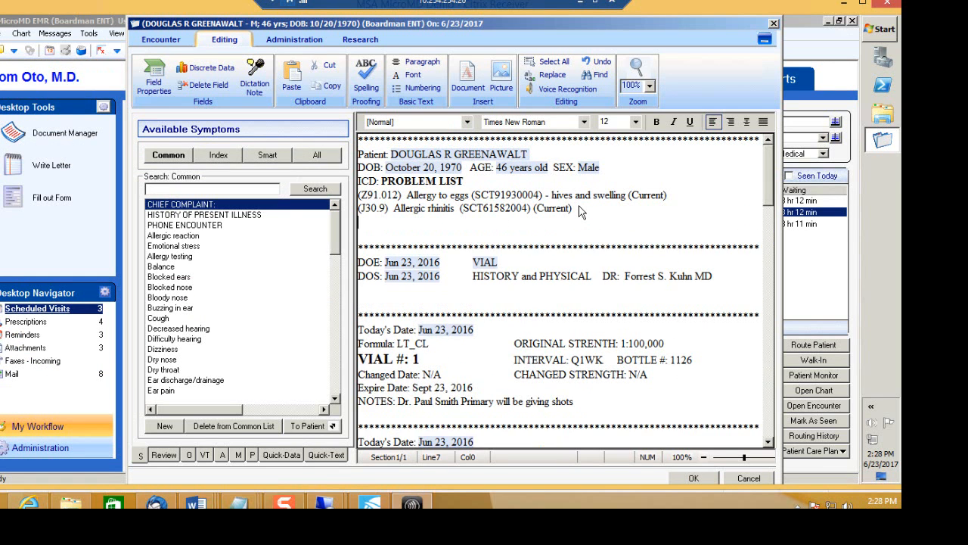
pyautogui.write('AD')
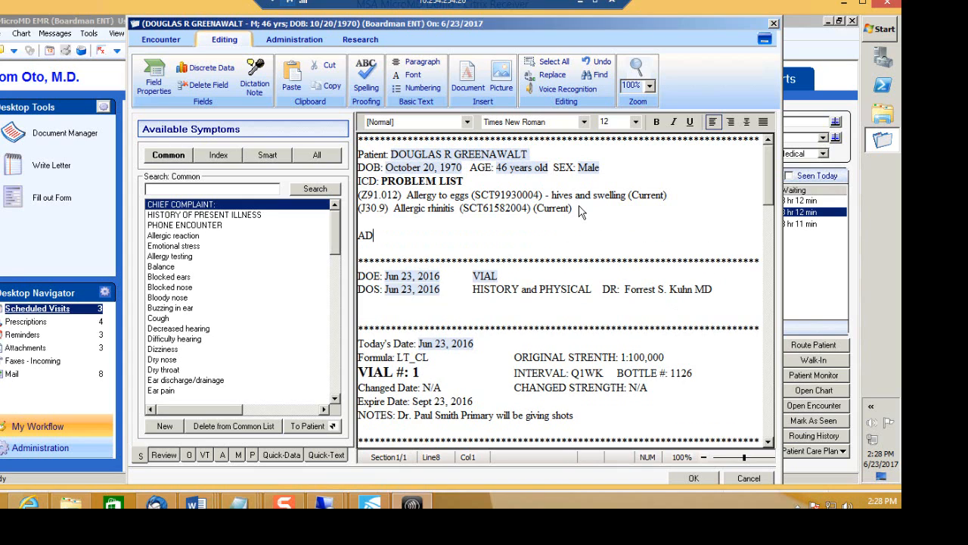
pyautogui.write('D ANYTHING DES')
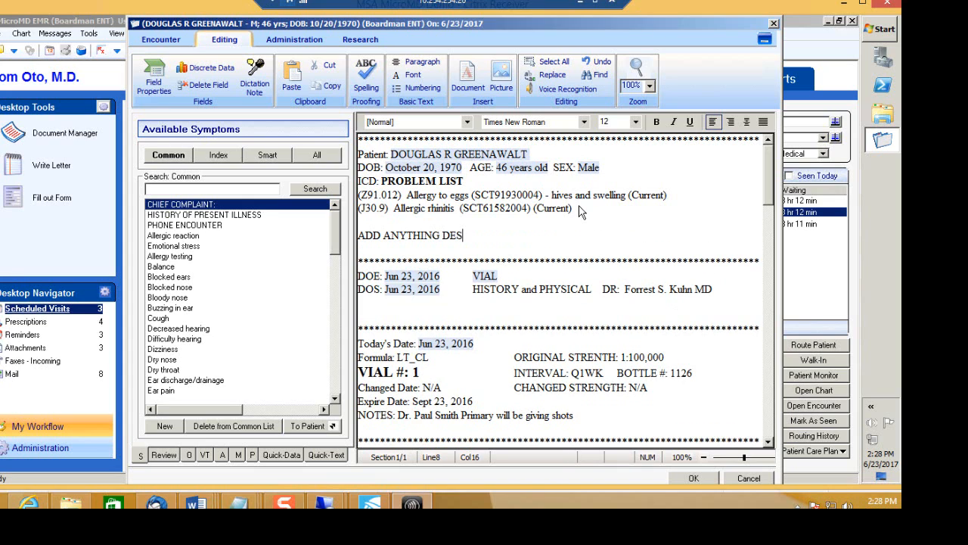
pyautogui.write('IRED ******')
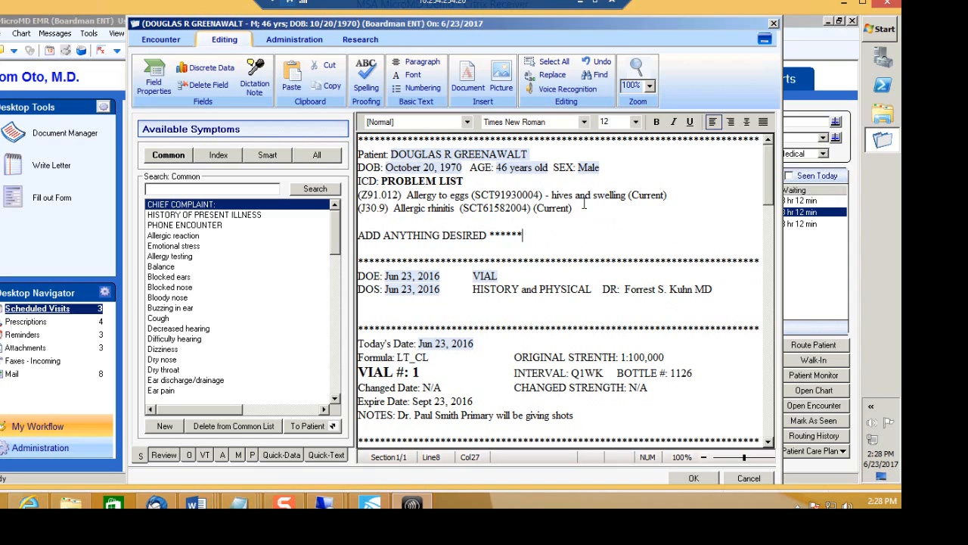
# Step: Delete the sample line "ADD ANYTHING DESIRED ******" from below the problem list
pyautogui.hotkey('ctrl', 'Left')
pyautogui.hotkey('ctrl', 'shift', 'Left')
pyautogui.hotkey('ctrl', 'shift', 'Left')
pyautogui.hotkey('ctrl', 'shift', 'Left')
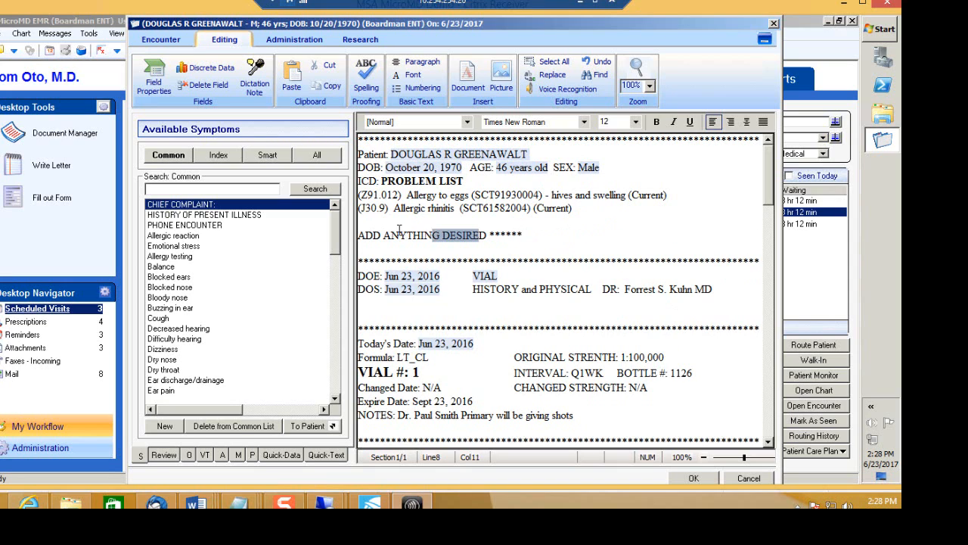
pyautogui.moveTo(528, 234); pyautogui.dragTo(354, 236)
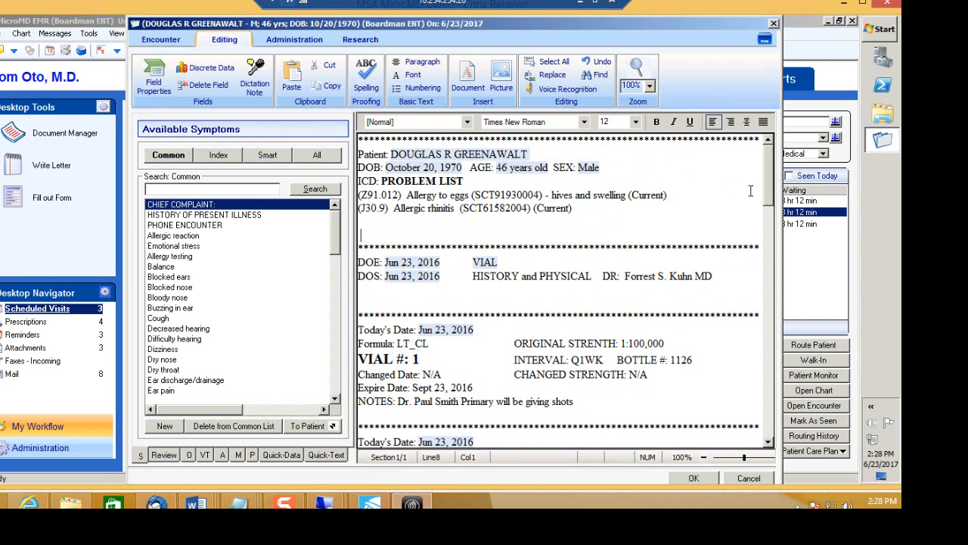
# Step: Save the edited encounter and accept the Bill Builder without adding any billing entries
pyautogui.scroll(-1, 770, 212)
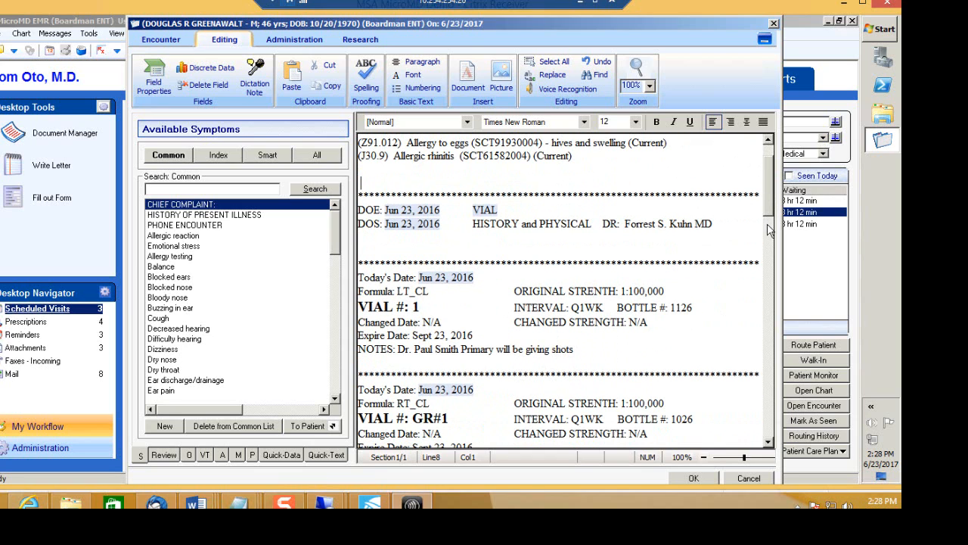
pyautogui.click(772, 261)
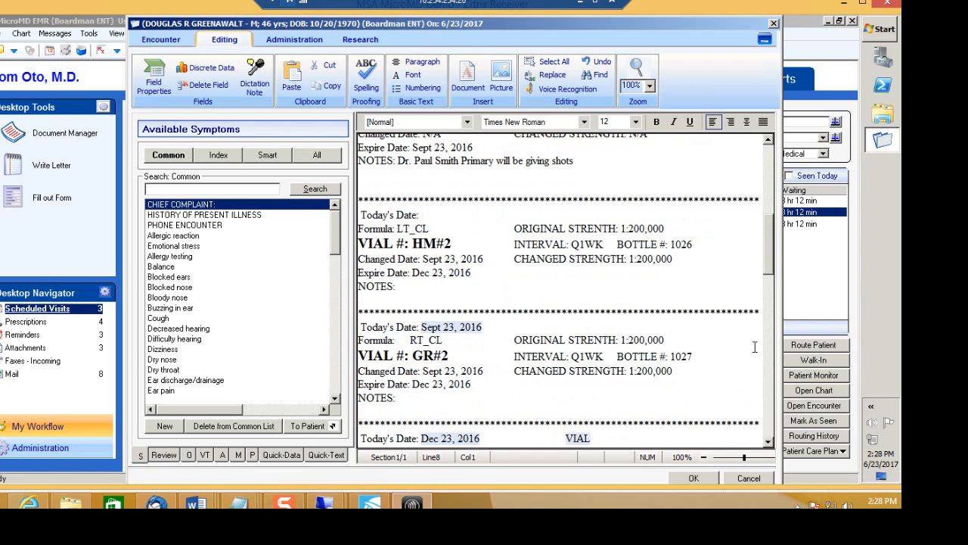
pyautogui.click(713, 475)
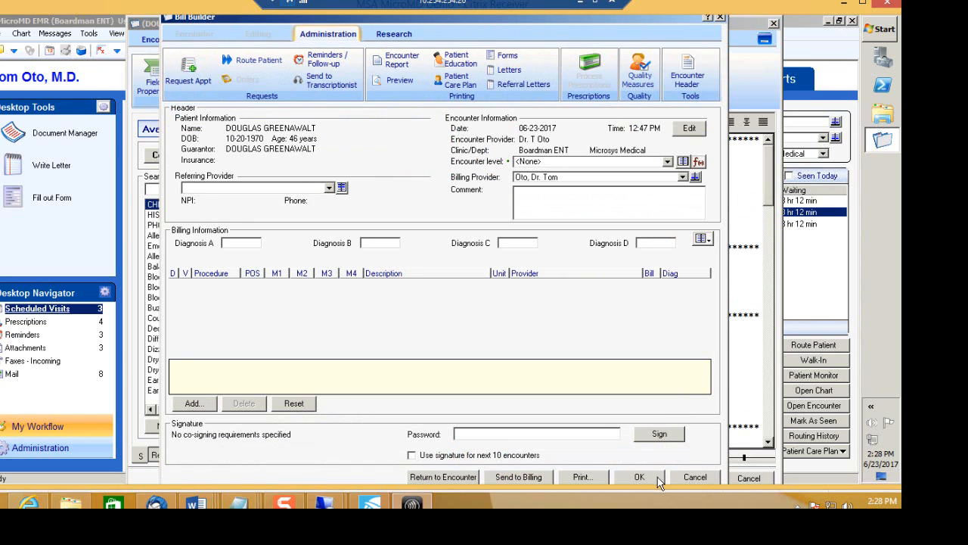
pyautogui.click(657, 477)
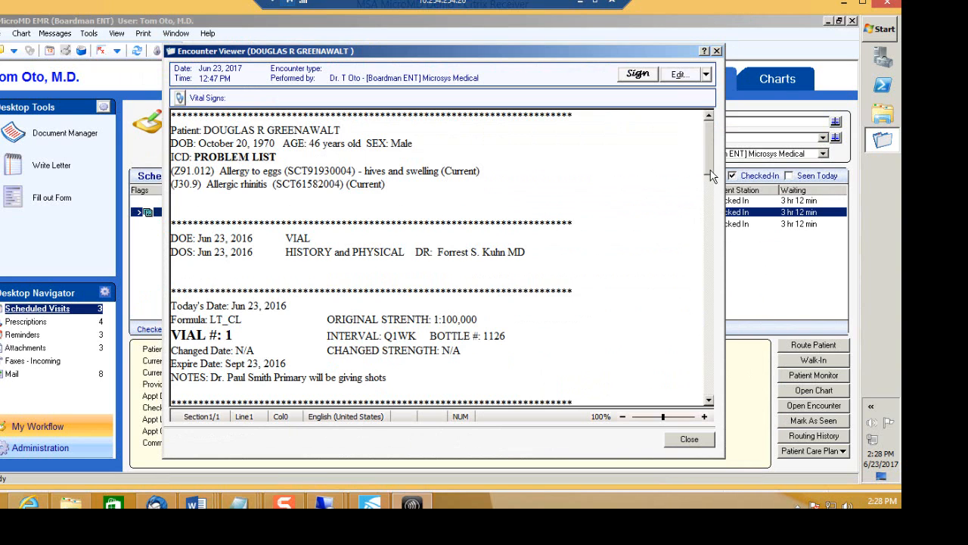
# Step: Review the saved encounter note in the Encounter Viewer and close the viewer
pyautogui.moveTo(711, 176); pyautogui.dragTo(711, 261)
pyautogui.moveTo(713, 317); pyautogui.dragTo(709, 379)
pyautogui.click(689, 441)
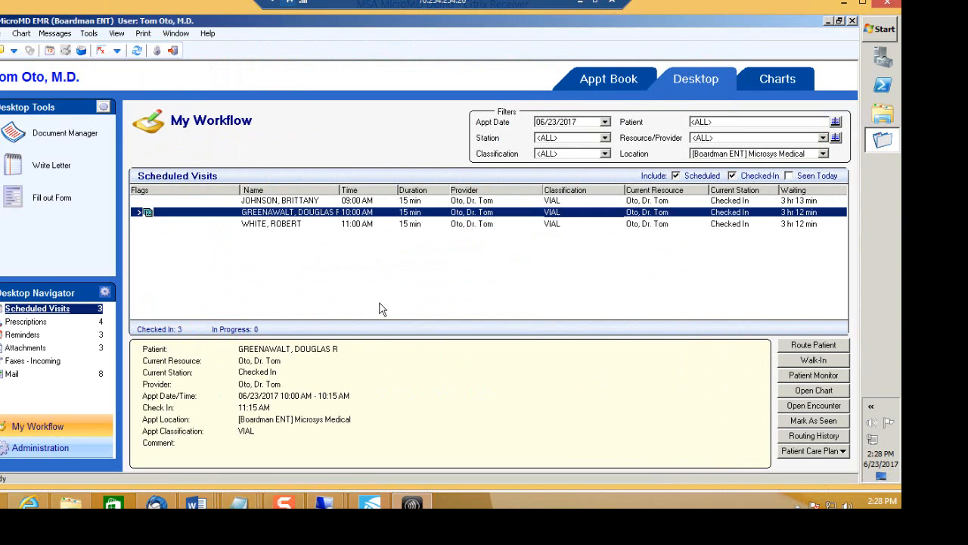
# Step: View the chart summary of the patient scheduled at 09:00 AM and return to the scheduled visits
pyautogui.click(201, 202)
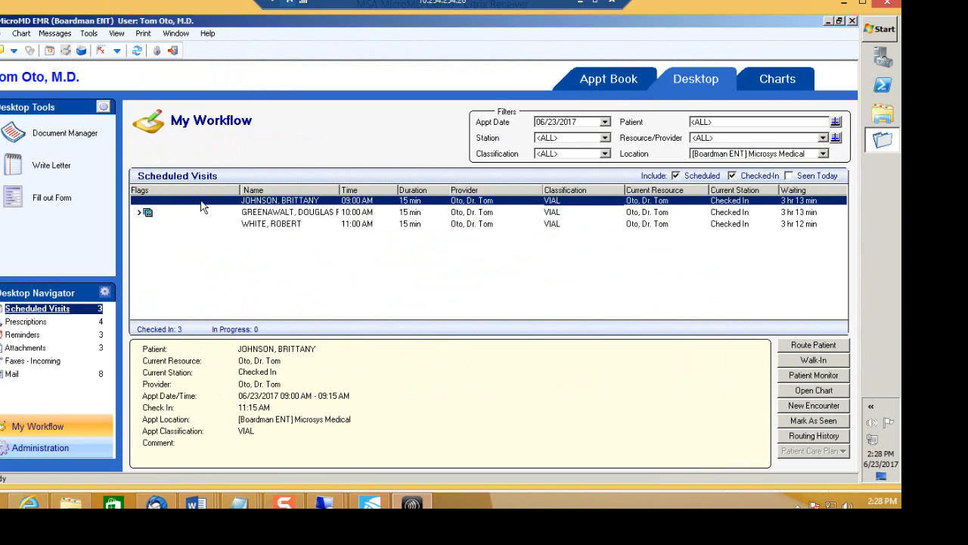
pyautogui.doubleClick(201, 203)
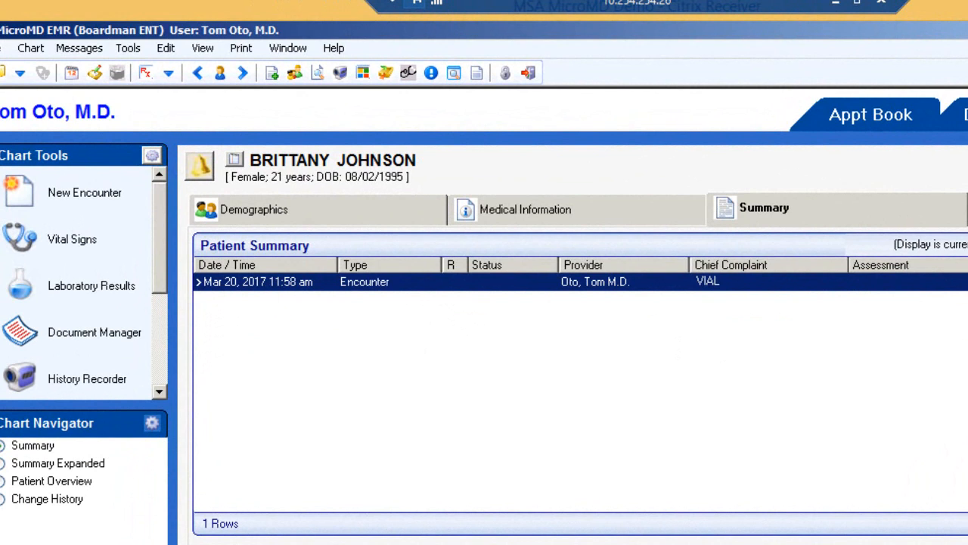
pyautogui.click(966, 114)
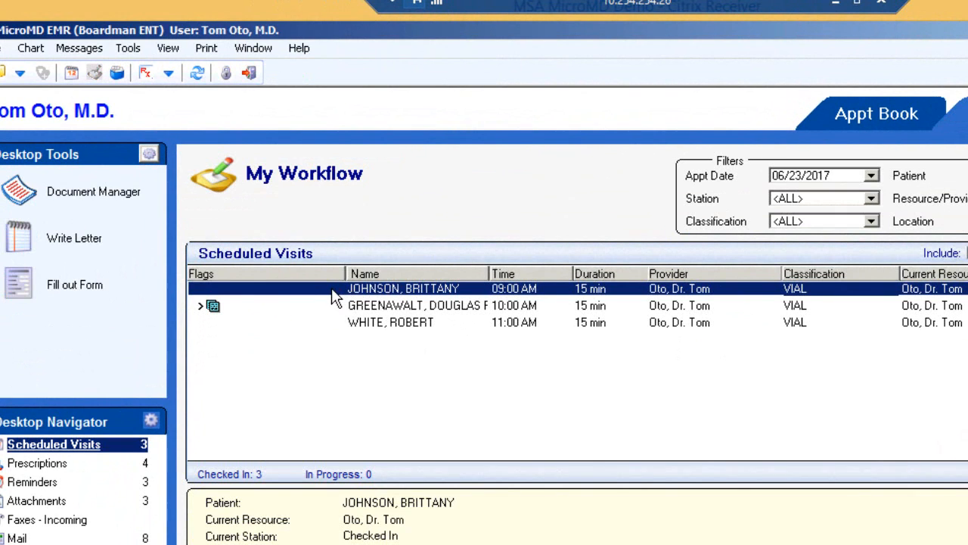
# Step: Create a new encounter for the 09:00 AM patient with the nature of encounter set to Not Applicable
pyautogui.rightClick(331, 288)
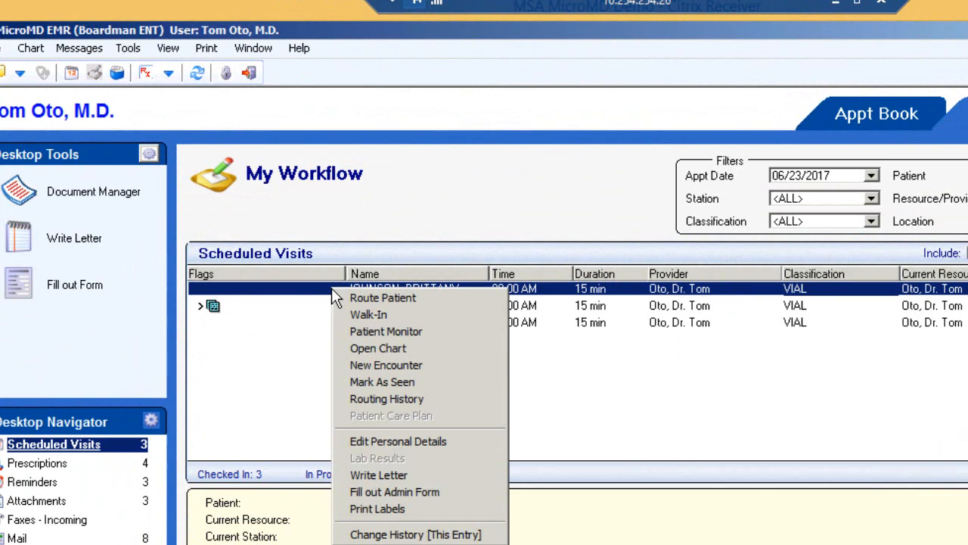
pyautogui.click(398, 365)
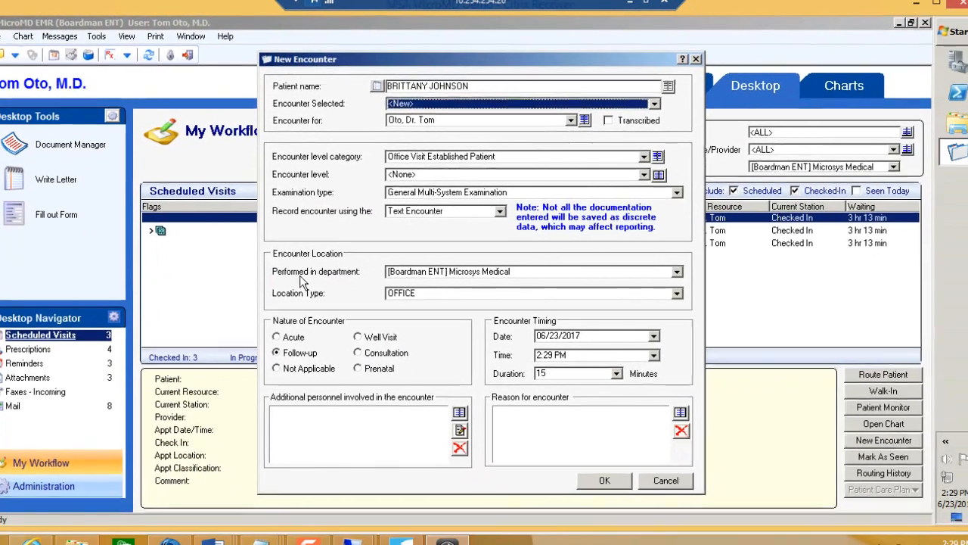
pyautogui.click(424, 489)
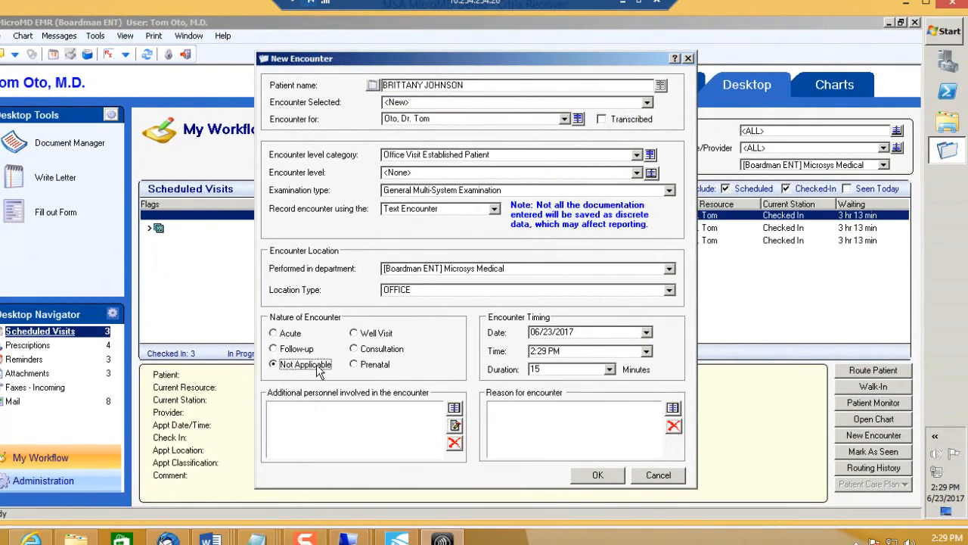
pyautogui.click(594, 479)
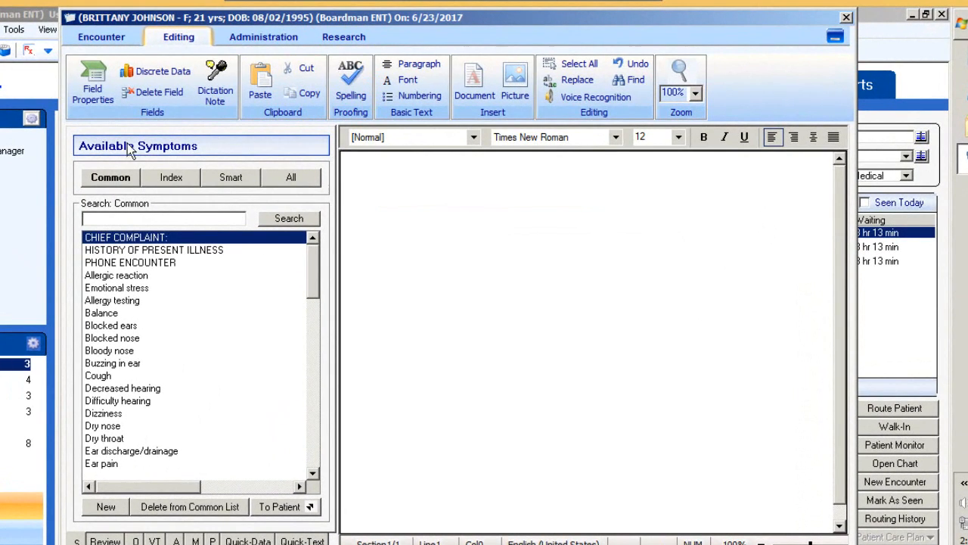
# Step: Copy the Mar 20, 2017 VIAL encounter into the new encounter note
pyautogui.click(99, 38)
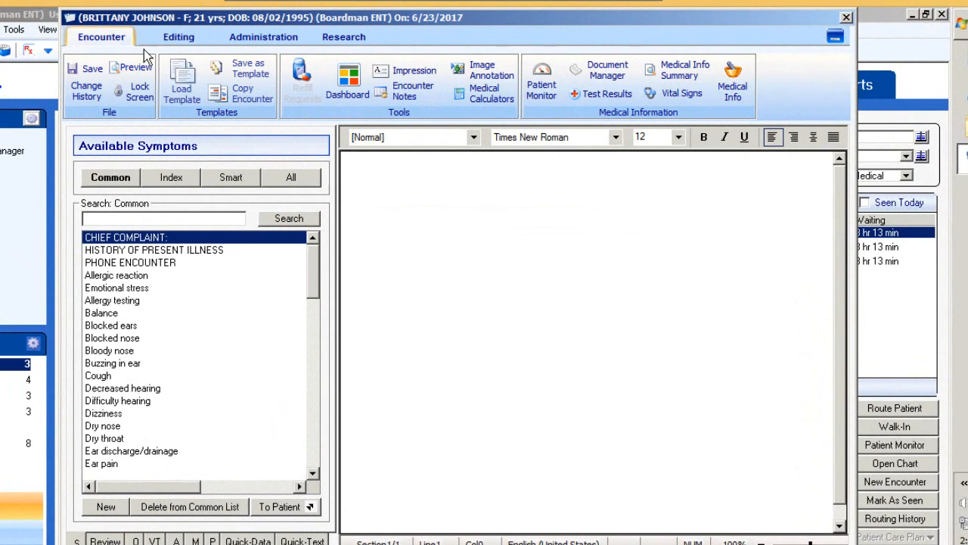
pyautogui.click(237, 94)
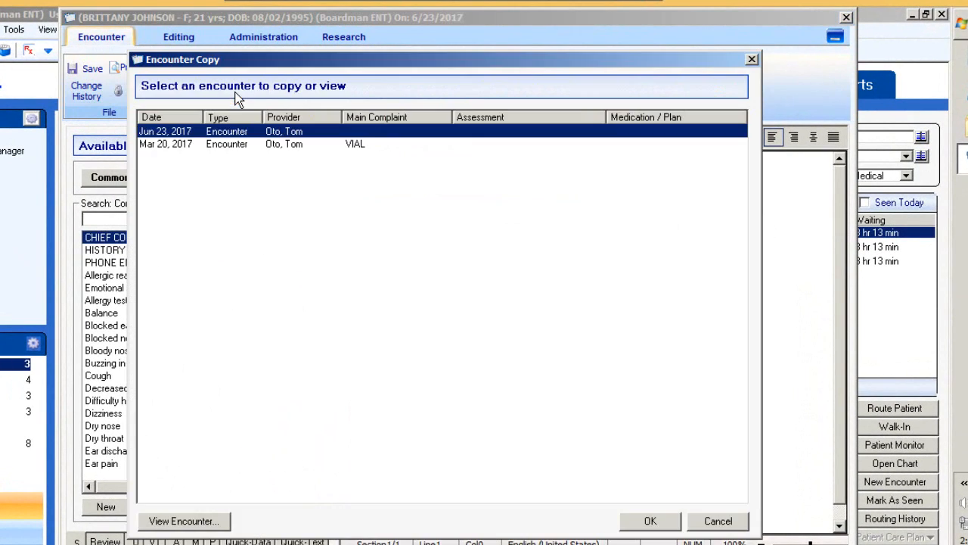
pyautogui.click(364, 144)
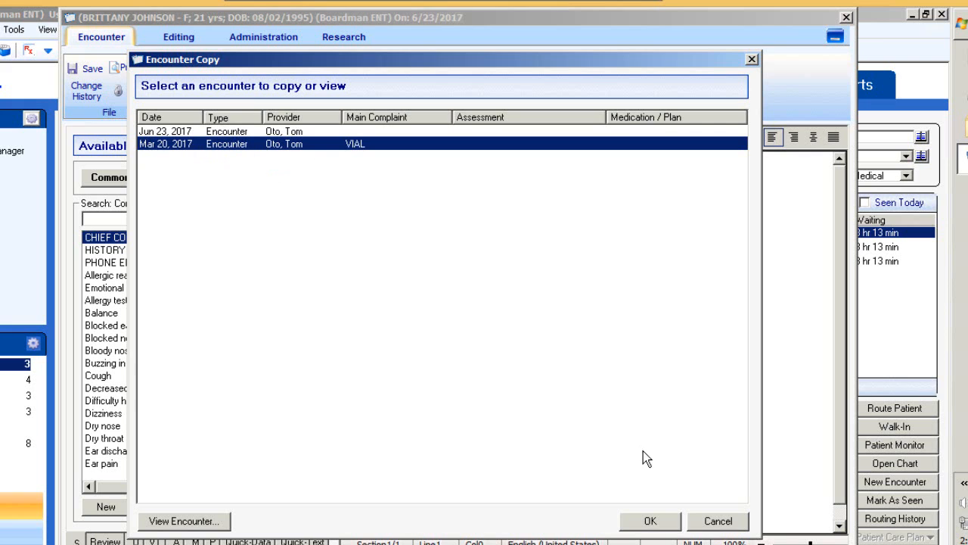
pyautogui.click(649, 521)
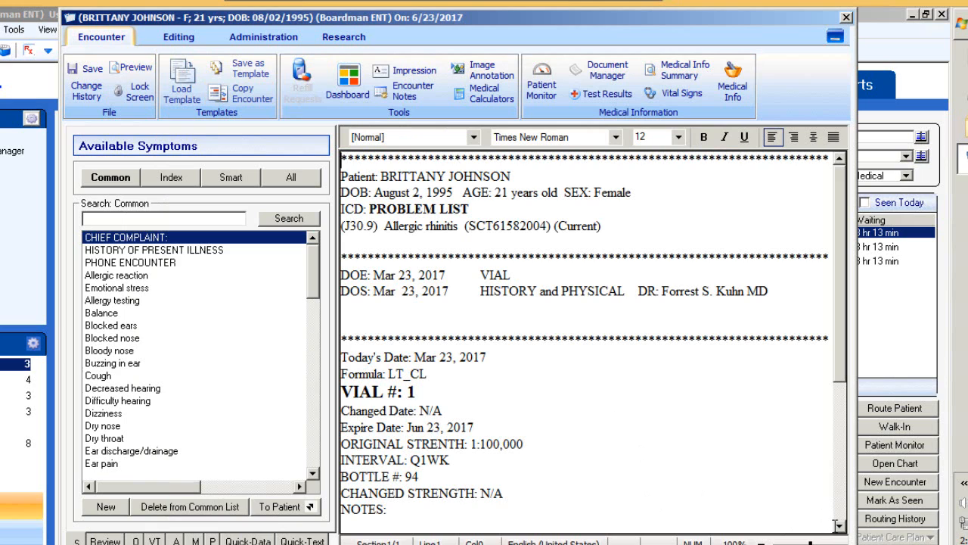
# Step: Try duplicating the Mar 23, 2017 vial entry below the last divider line, and delete the pasted copy
pyautogui.click(840, 527)
pyautogui.click(840, 526)
pyautogui.click(840, 526)
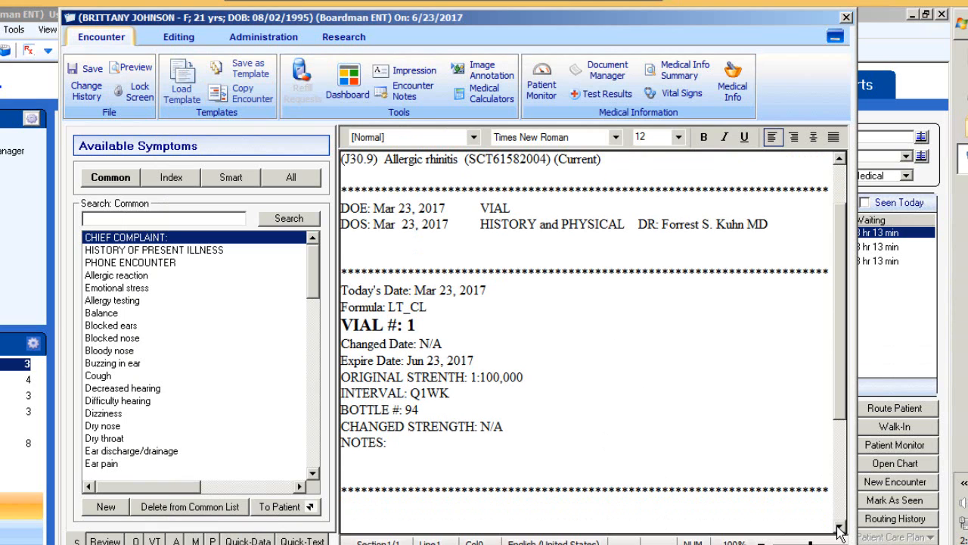
pyautogui.click(840, 528)
pyautogui.click(839, 528)
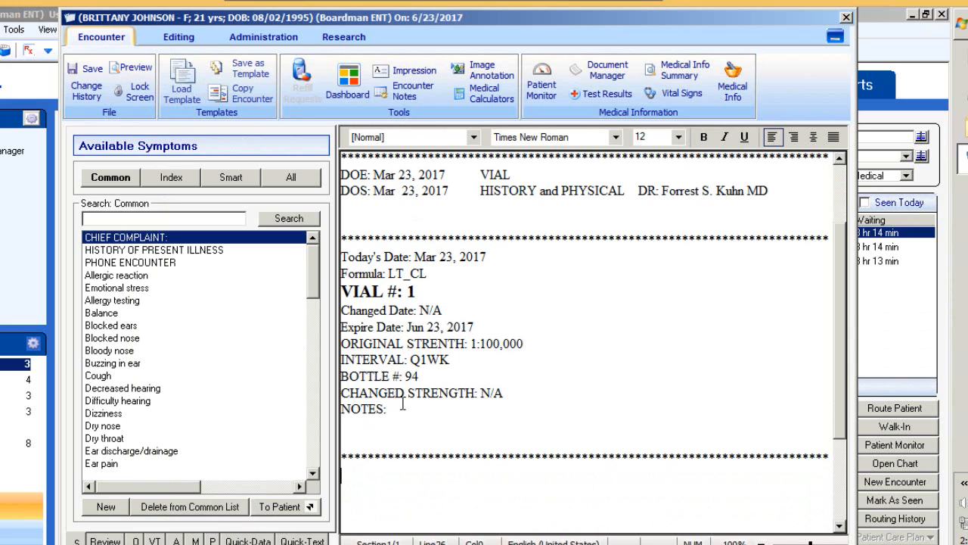
pyautogui.moveTo(413, 408); pyautogui.dragTo(341, 252)
pyautogui.hotkey('ctrl', 'c')
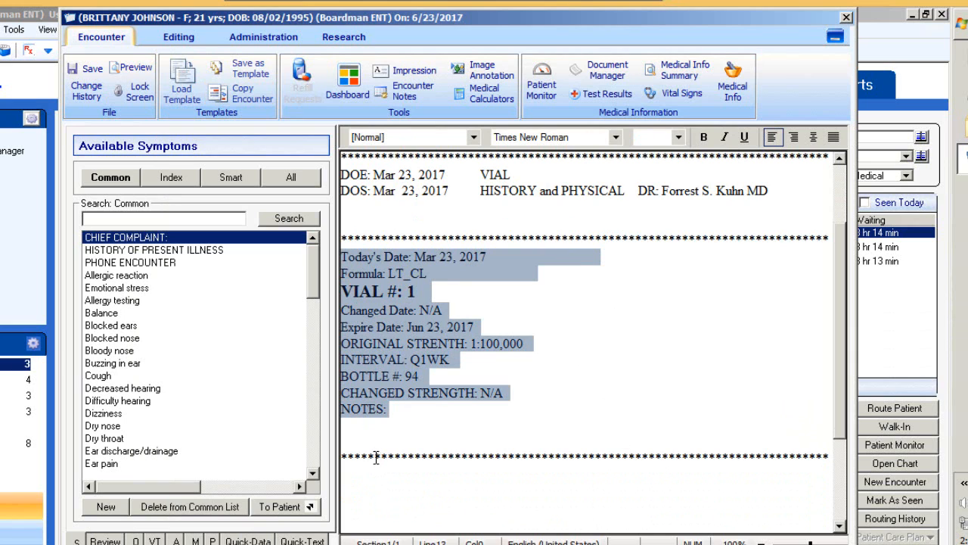
pyautogui.click(372, 481)
pyautogui.hotkey('ctrl', 'v')
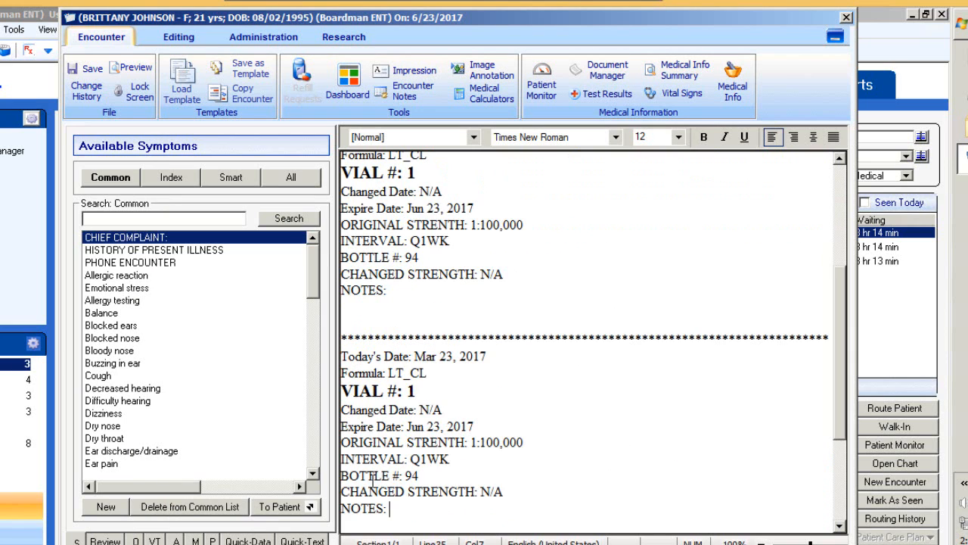
pyautogui.moveTo(394, 511); pyautogui.dragTo(338, 360)
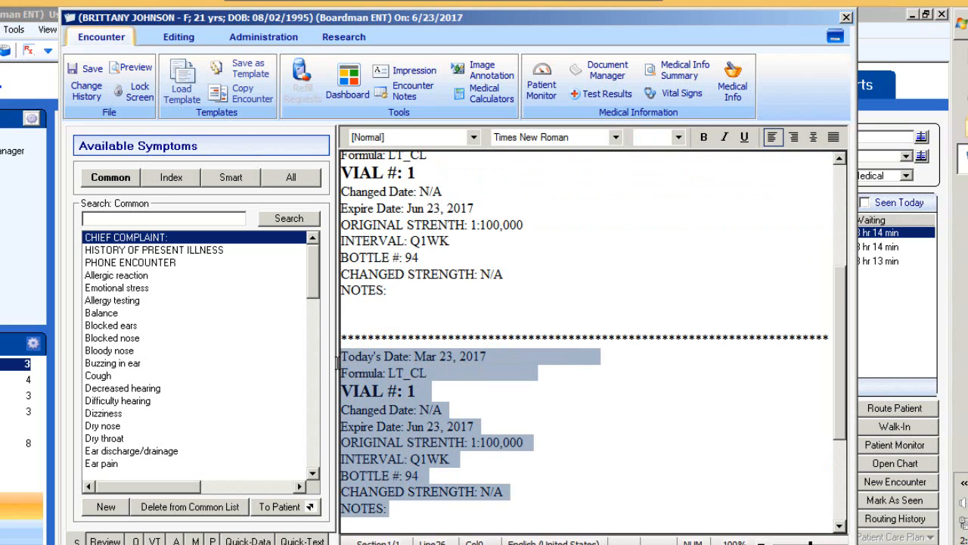
pyautogui.press('Delete')
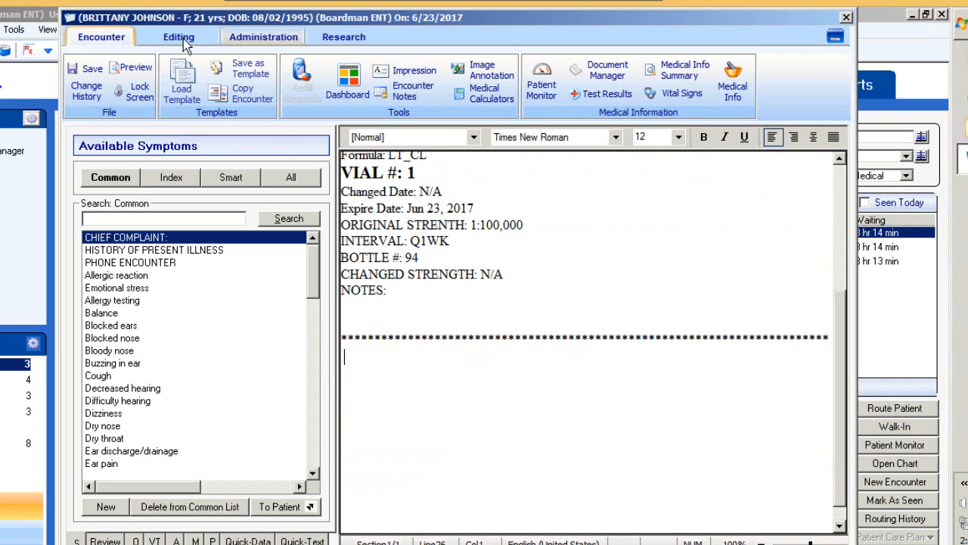
# Step: Load the personal template VIAL - EST PATIENT - 1 ARM at the end of the note
pyautogui.click(182, 76)
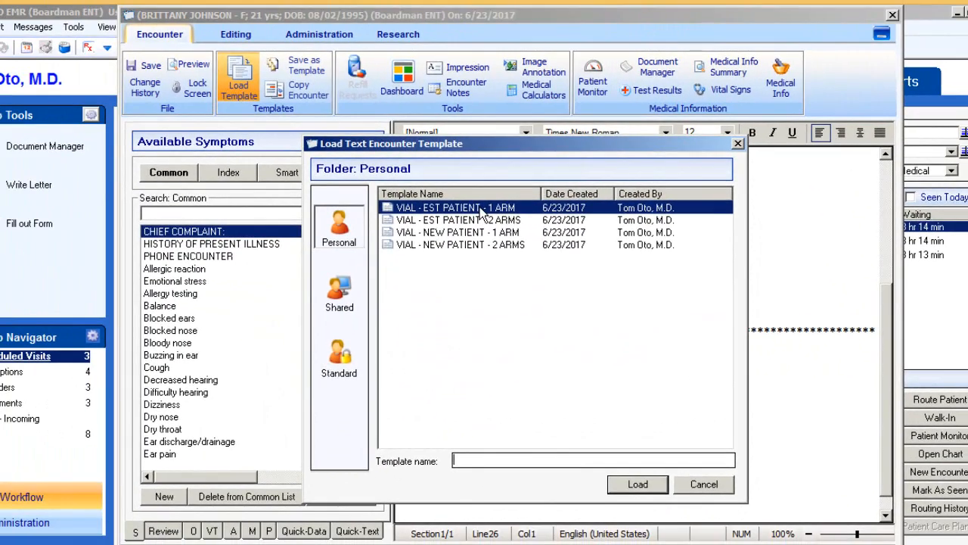
pyautogui.doubleClick(481, 209)
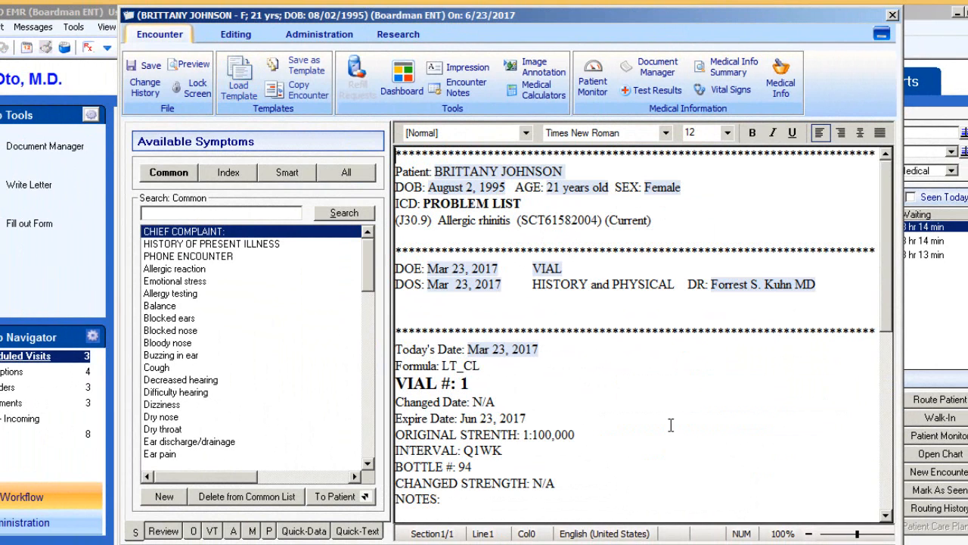
pyautogui.moveTo(886, 294); pyautogui.dragTo(887, 384)
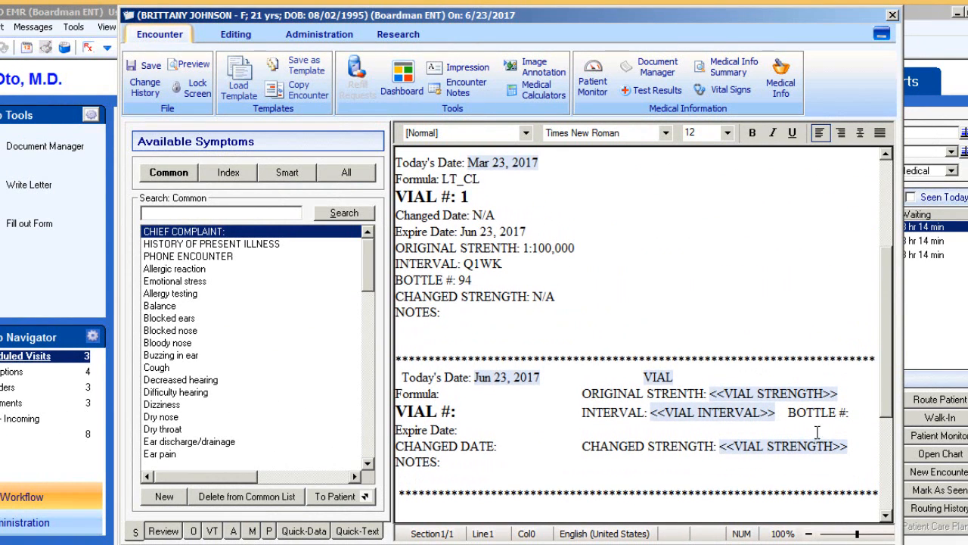
# Step: In the new vial entry, enter formula LT_CL, original strength 1:200,000 and interval Q2WK
pyautogui.click(459, 395)
pyautogui.press('BackSpace')
pyautogui.press('BackSpace')
pyautogui.write('LT_CL')
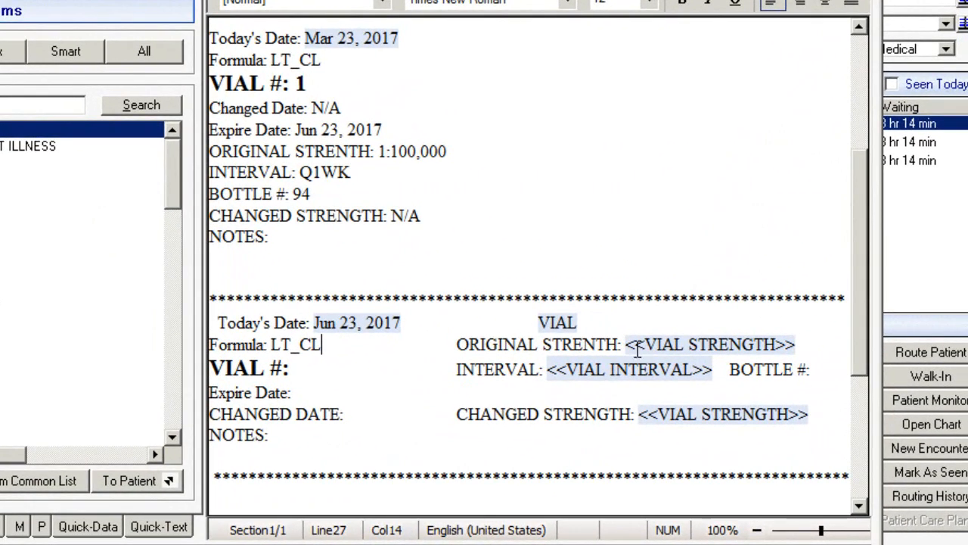
pyautogui.click(677, 346)
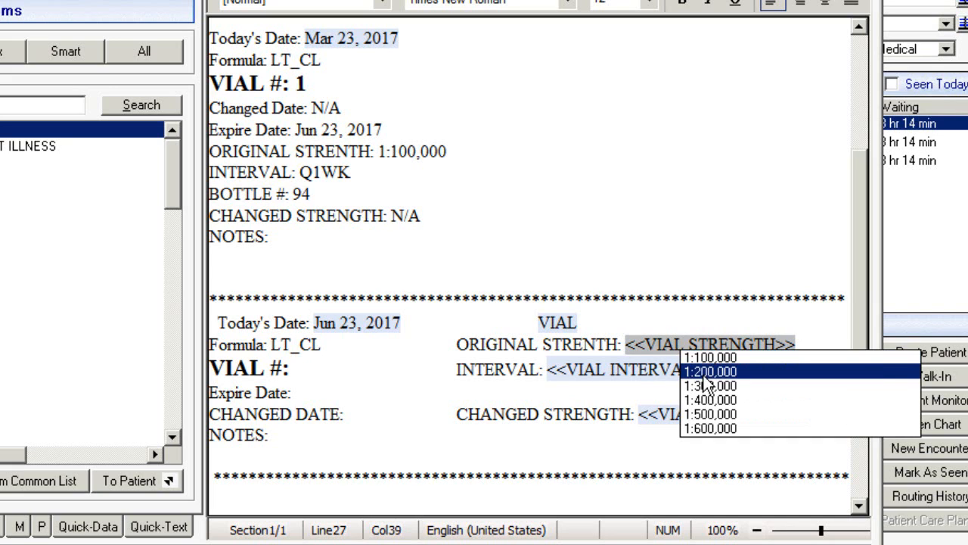
pyautogui.click(699, 371)
pyautogui.click(661, 372)
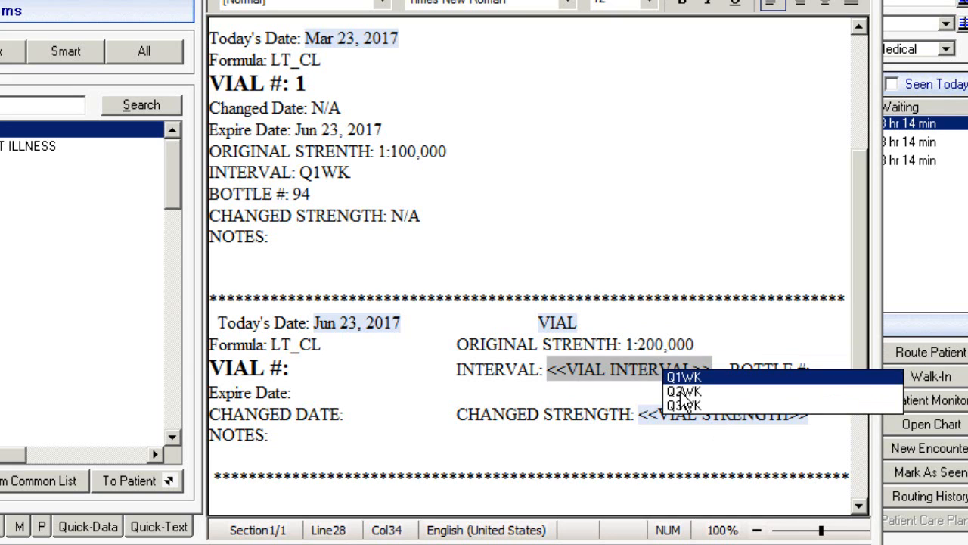
pyautogui.click(682, 392)
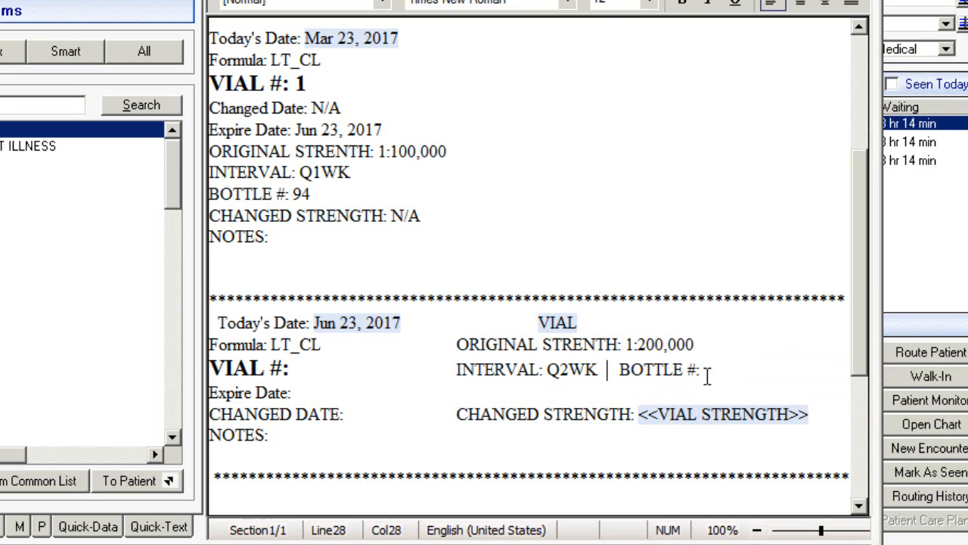
# Step: Enter bottle number 94 and set the changed strength to 1:200,000 in the new vial entry
pyautogui.click(706, 371)
pyautogui.write('94')
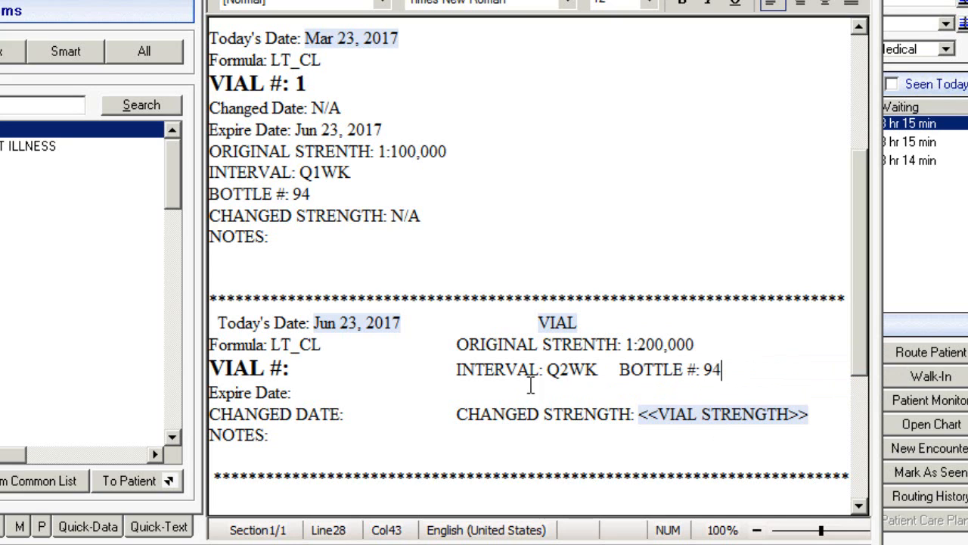
pyautogui.click(681, 416)
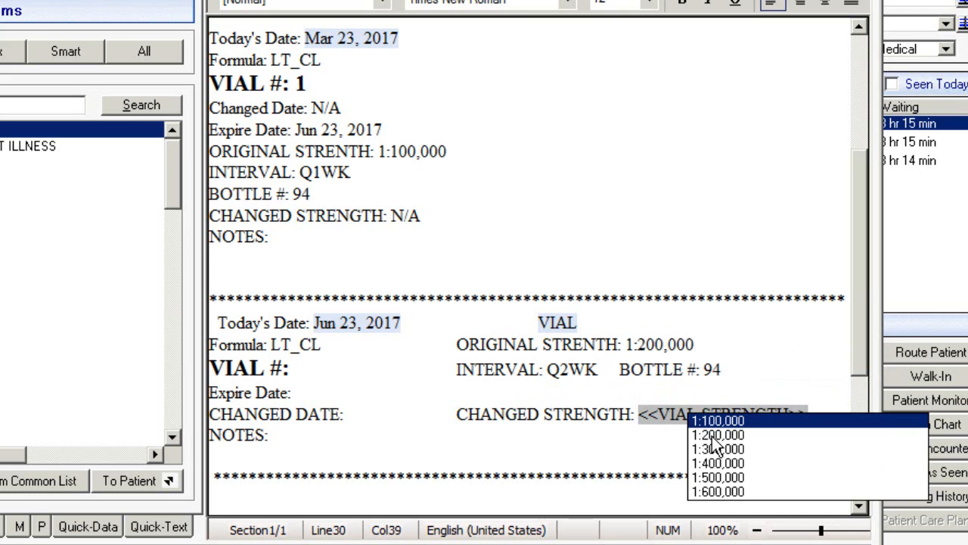
pyautogui.click(715, 436)
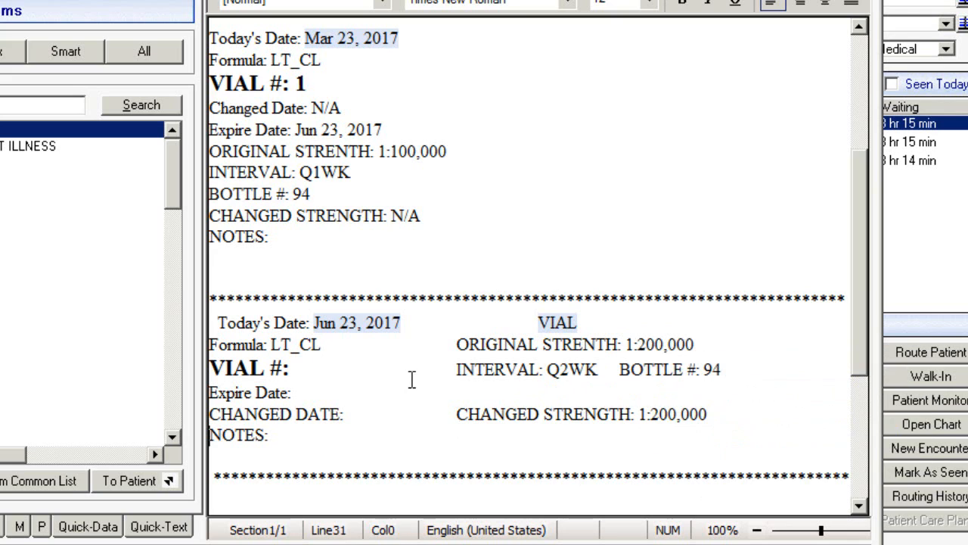
# Step: Enter HW#1 as the vial number of the new entry
pyautogui.click(301, 369)
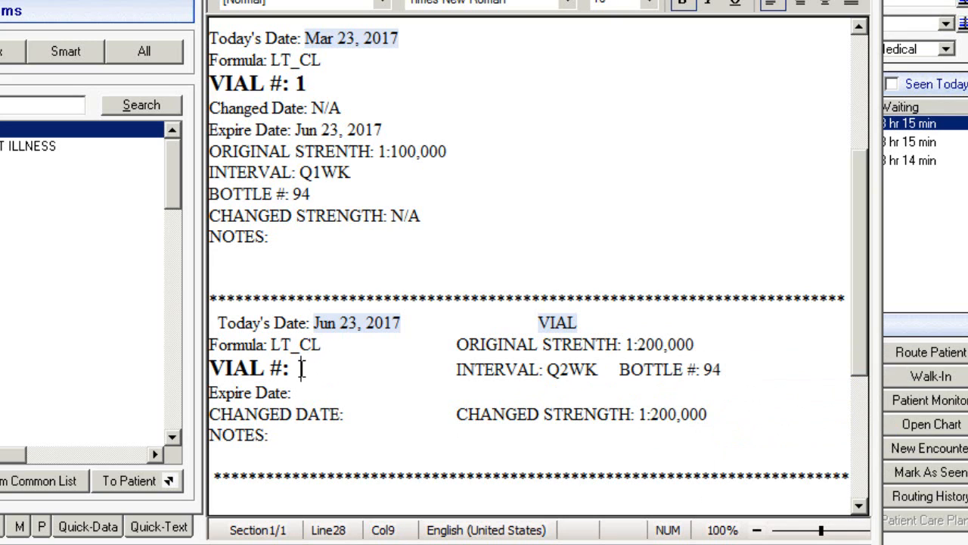
pyautogui.write('1')
pyautogui.press('BackSpace')
pyautogui.write('HW')
pyautogui.press('BackSpace')
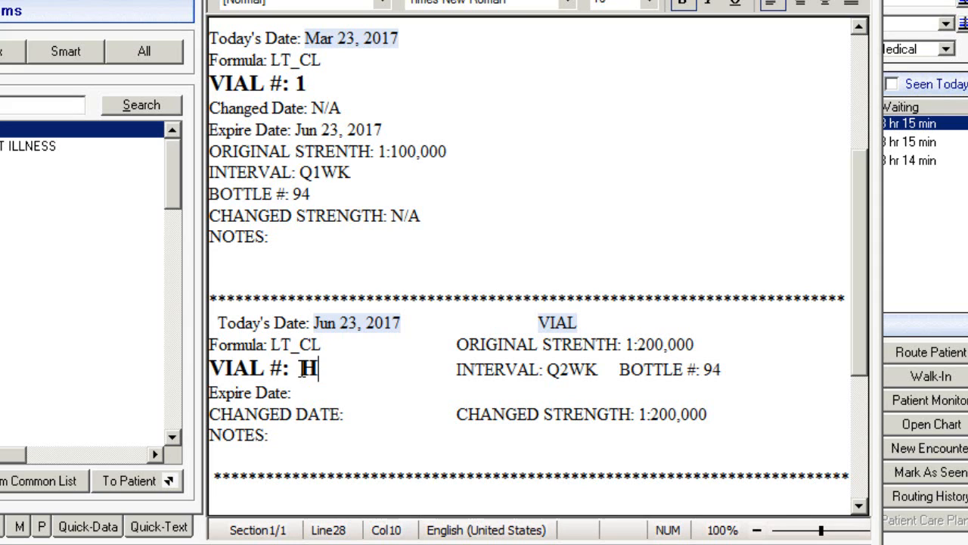
pyautogui.write('M')
pyautogui.press('BackSpace')
pyautogui.write('W#1')
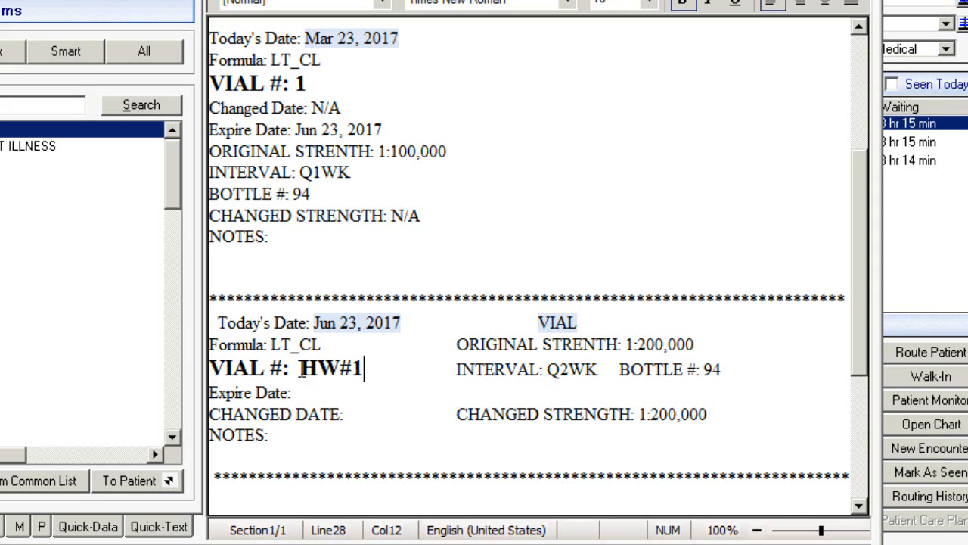
# Step: Fill in the new entry's expire date as Sep 23, 2017 and its changed date as Jun 23, 2017
pyautogui.click(299, 392)
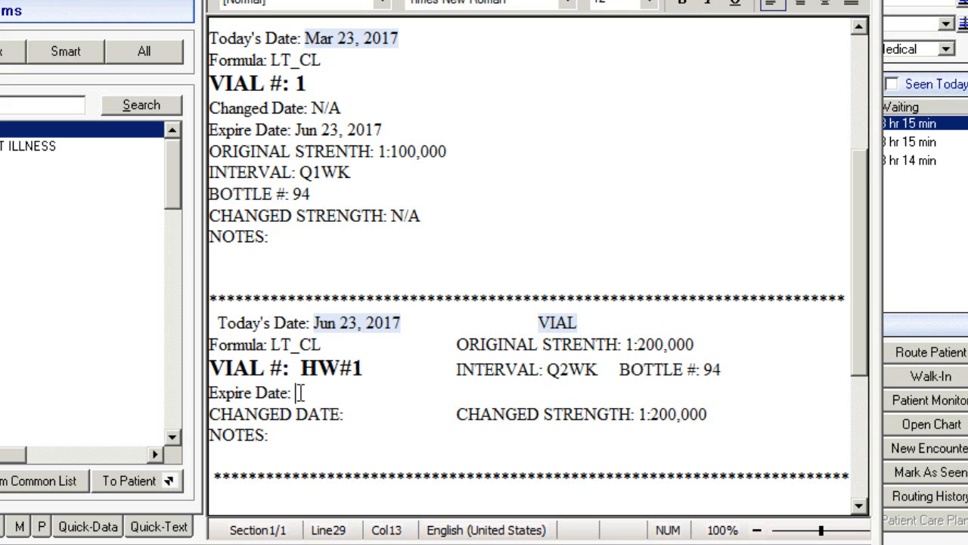
pyautogui.write('Sep 23, 2017')
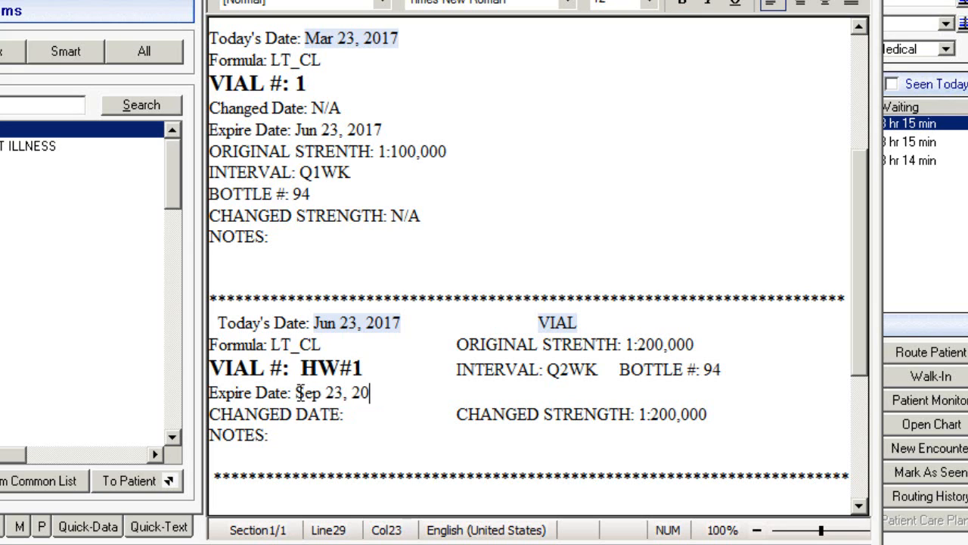
pyautogui.click(643, 346)
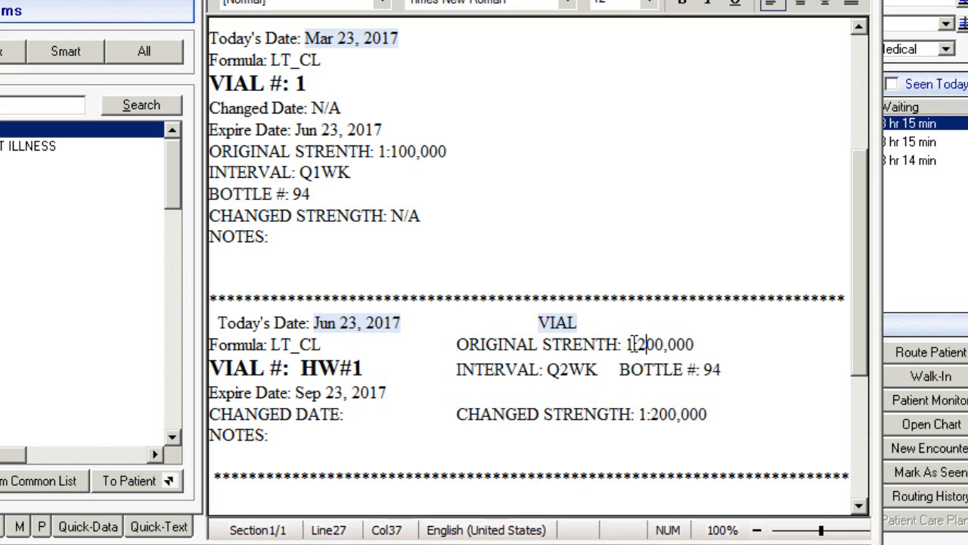
pyautogui.click(354, 413)
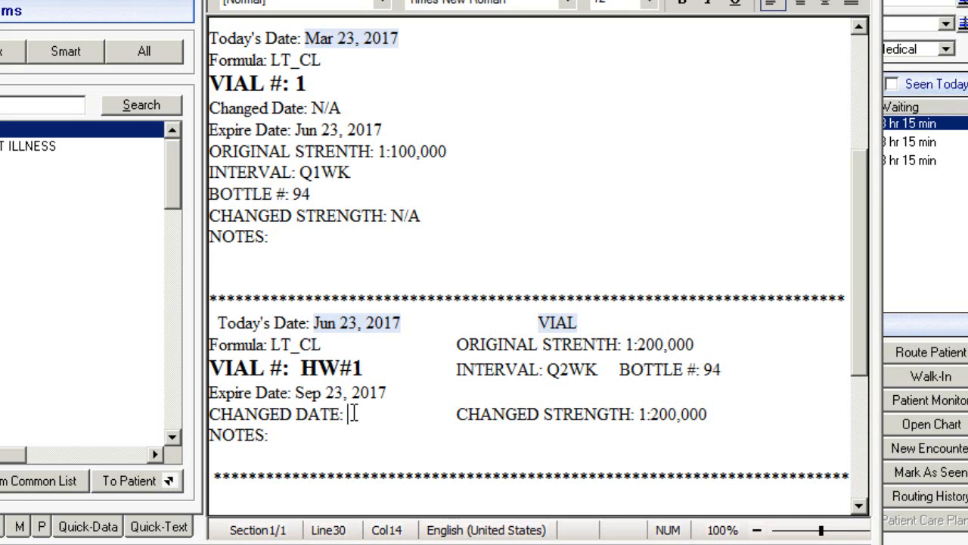
pyautogui.write('Jun 23, 2017')
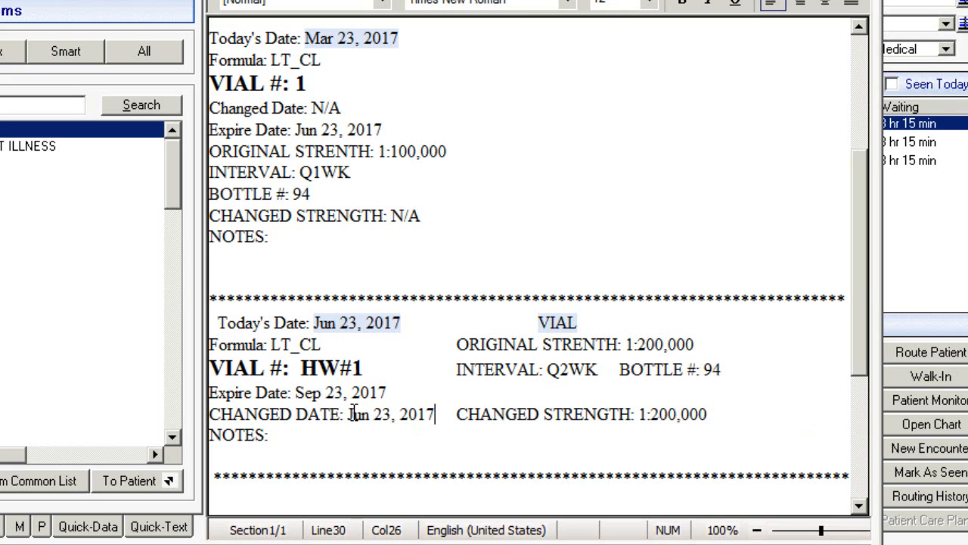
pyautogui.click(281, 443)
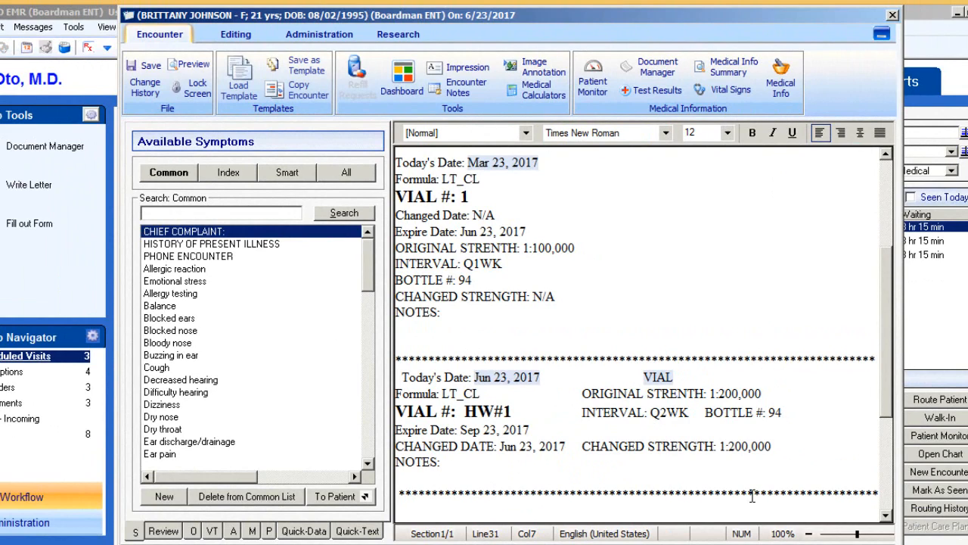
pyautogui.click(490, 463)
pyautogui.click(891, 198)
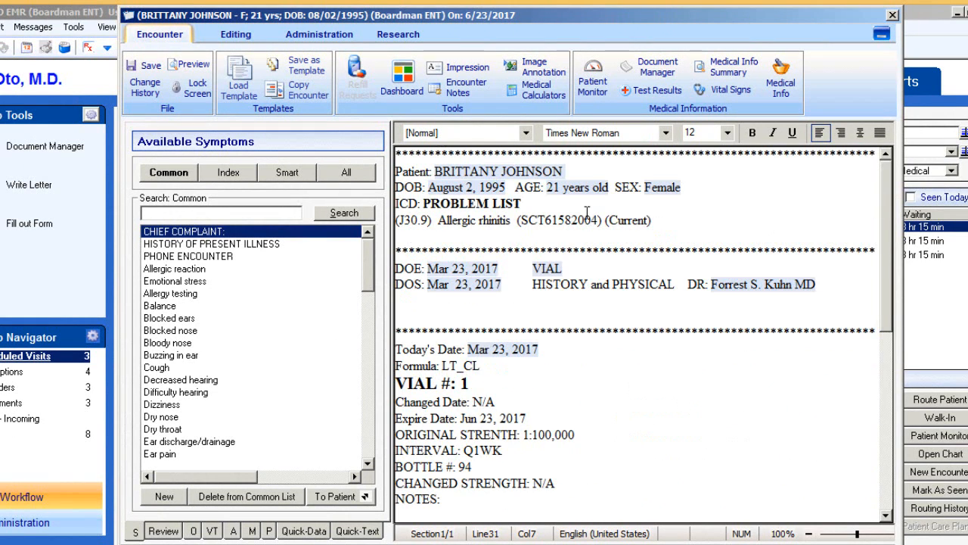
pyautogui.click(685, 227)
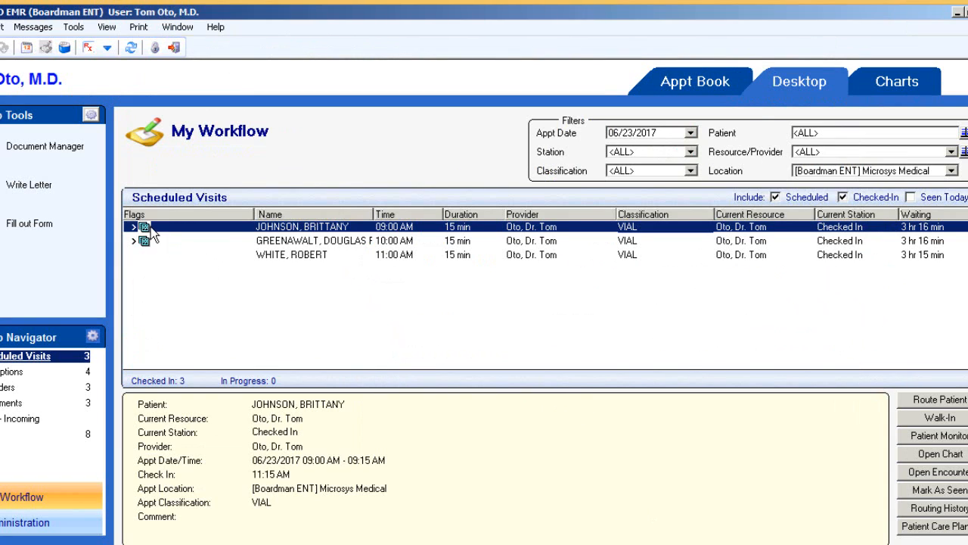
# Step: Review the Jun 23, 2017 encounter note in the 09:00 AM patient's chart and close the chart
pyautogui.doubleClick(322, 229)
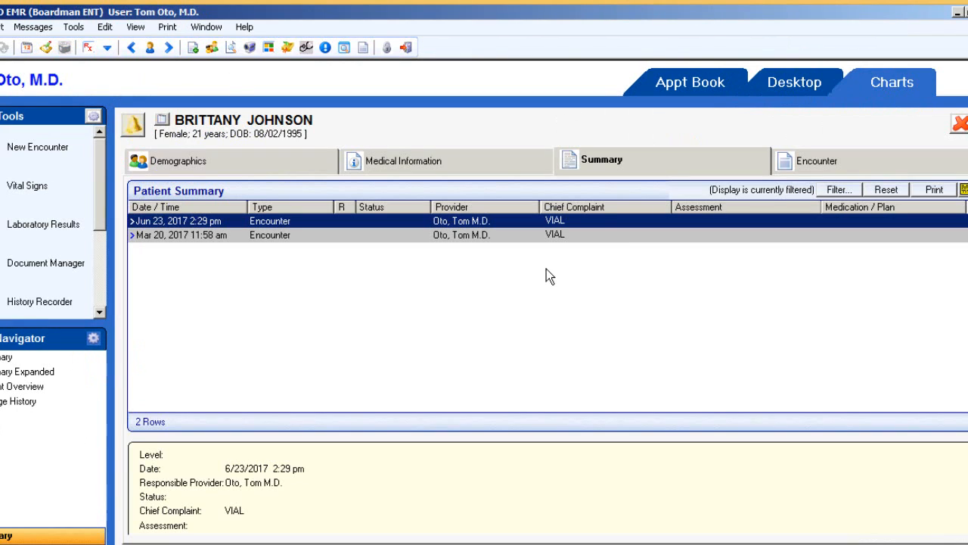
pyautogui.moveTo(154, 240)
pyautogui.doubleClick(159, 222)
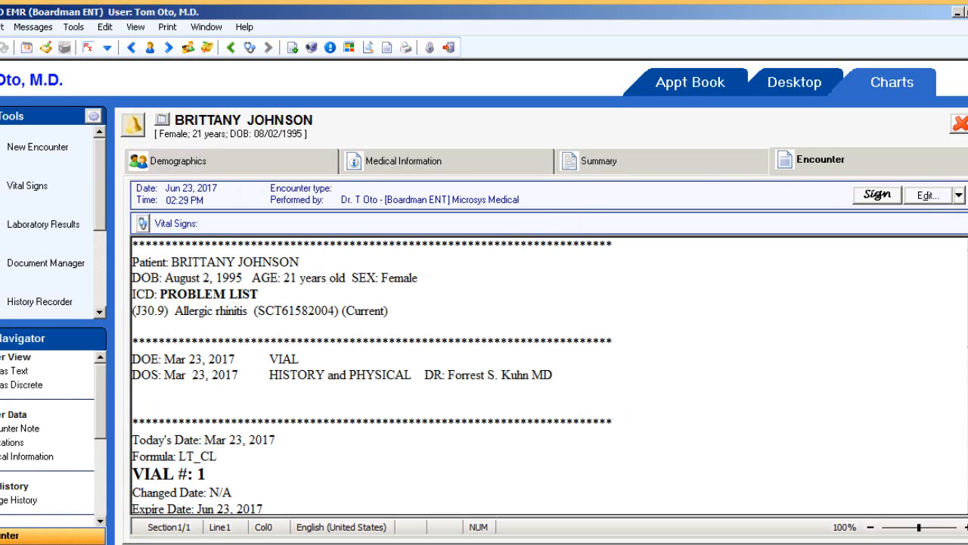
pyautogui.scroll(-6, 548, 374)
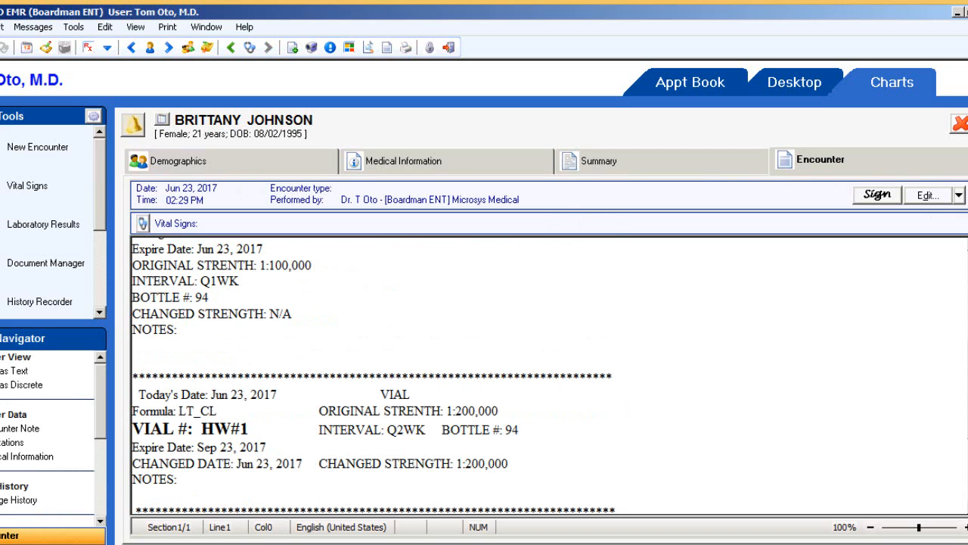
pyautogui.click(960, 125)
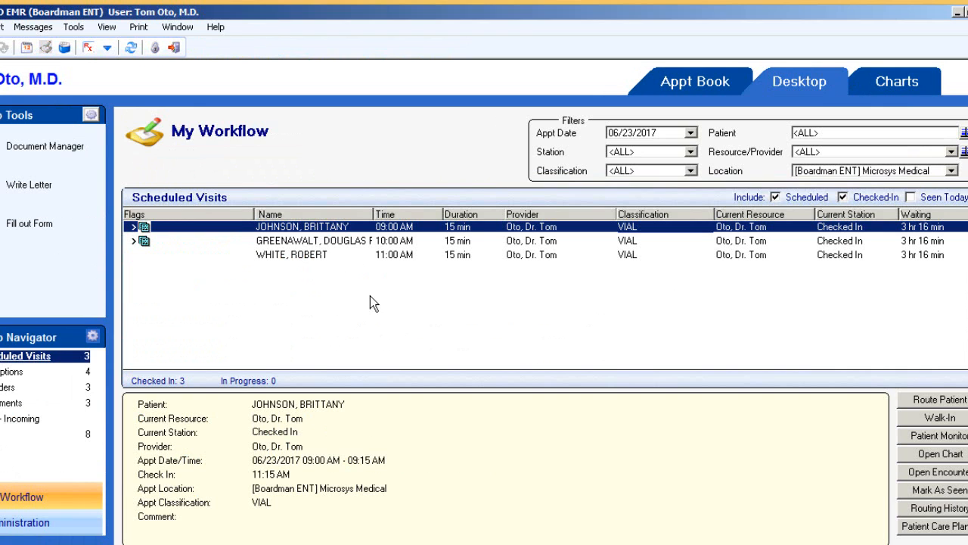
# Step: Review the patient summary in the 11:00 AM patient's chart for prior encounters and close the chart
pyautogui.click(307, 257)
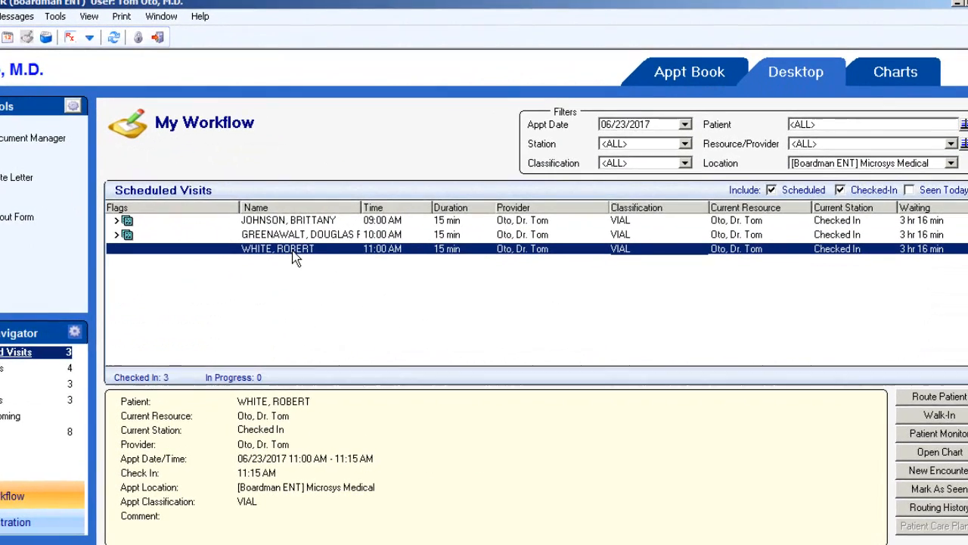
pyautogui.doubleClick(289, 249)
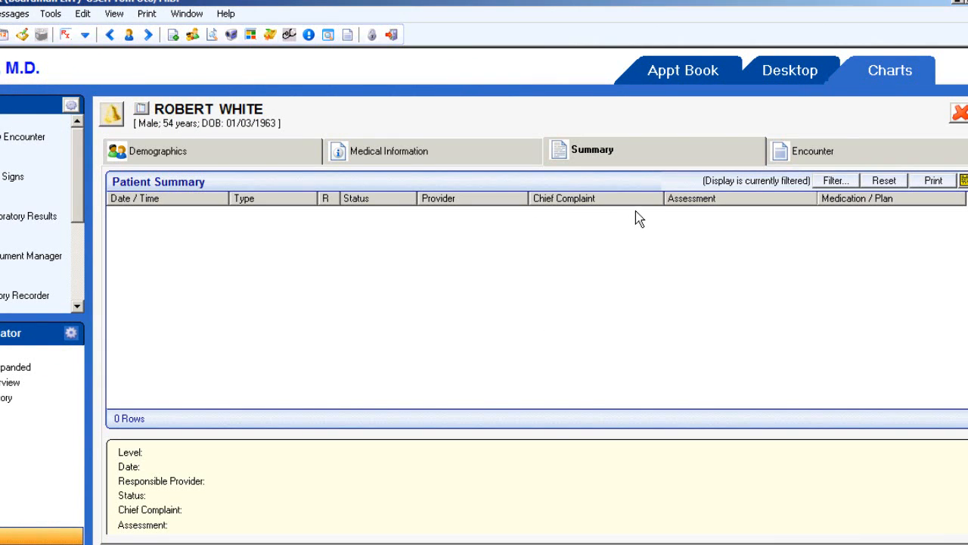
pyautogui.click(960, 112)
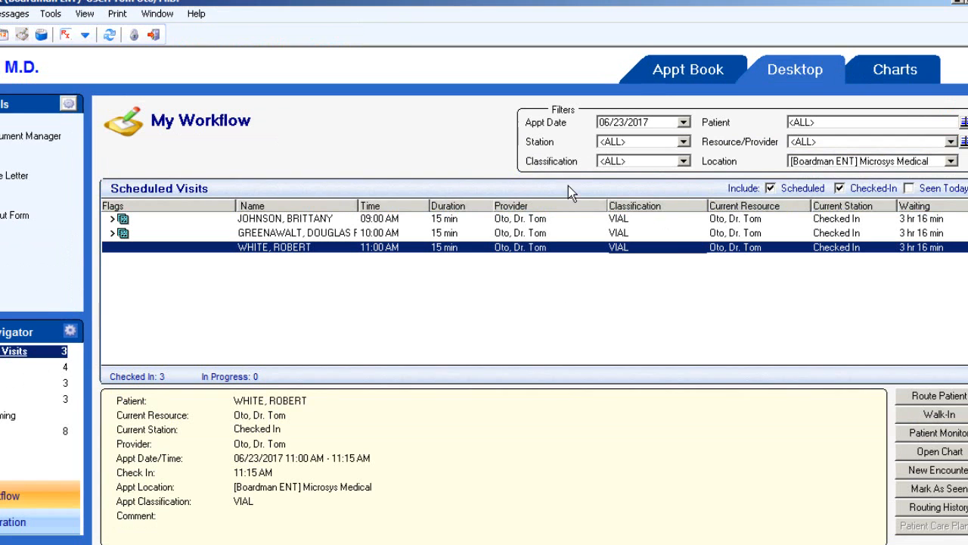
# Step: Create a new text encounter for the 11:00 AM patient, keeping the default encounter settings
pyautogui.rightClick(234, 249)
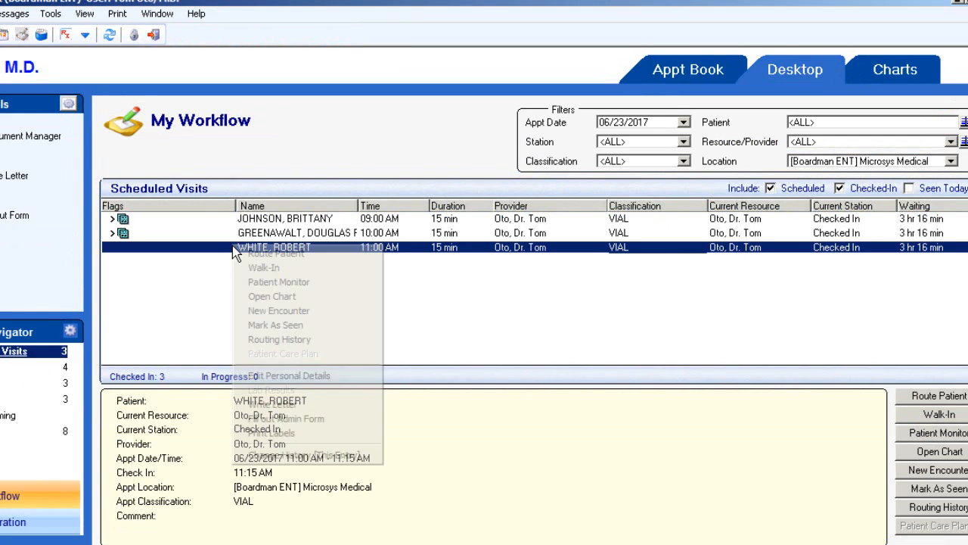
pyautogui.click(295, 311)
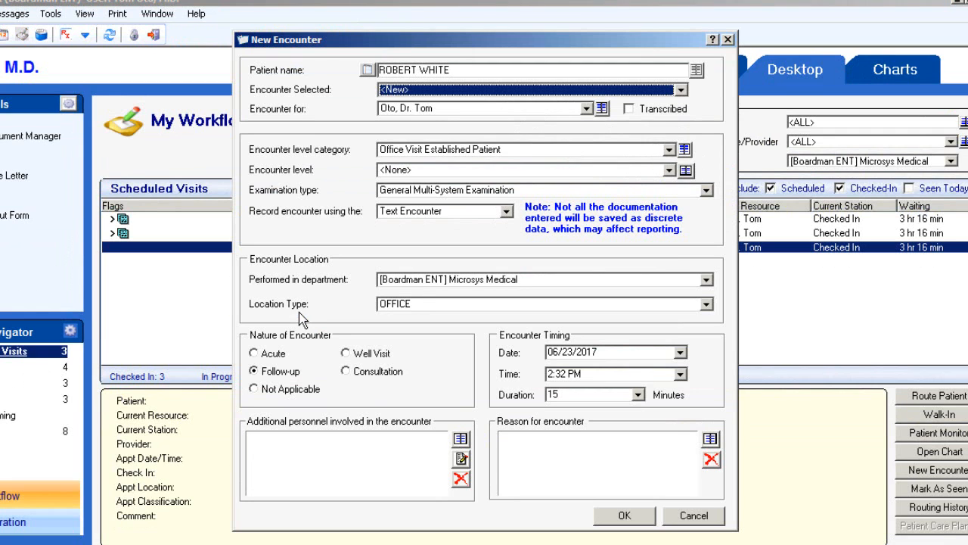
pyautogui.click(620, 518)
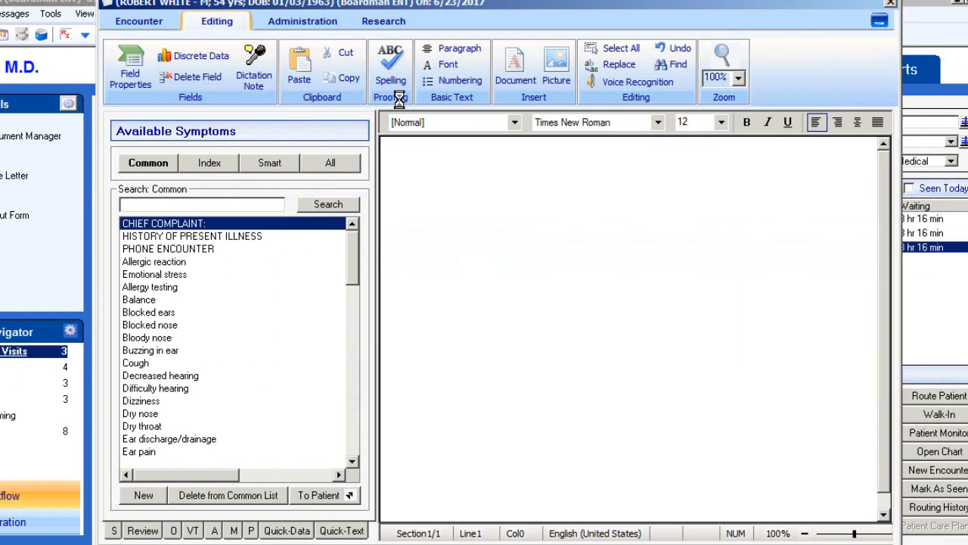
# Step: Load the personal template VIAL - NEW PATIENT - 1 ARM into the blank encounter
pyautogui.click(156, 25)
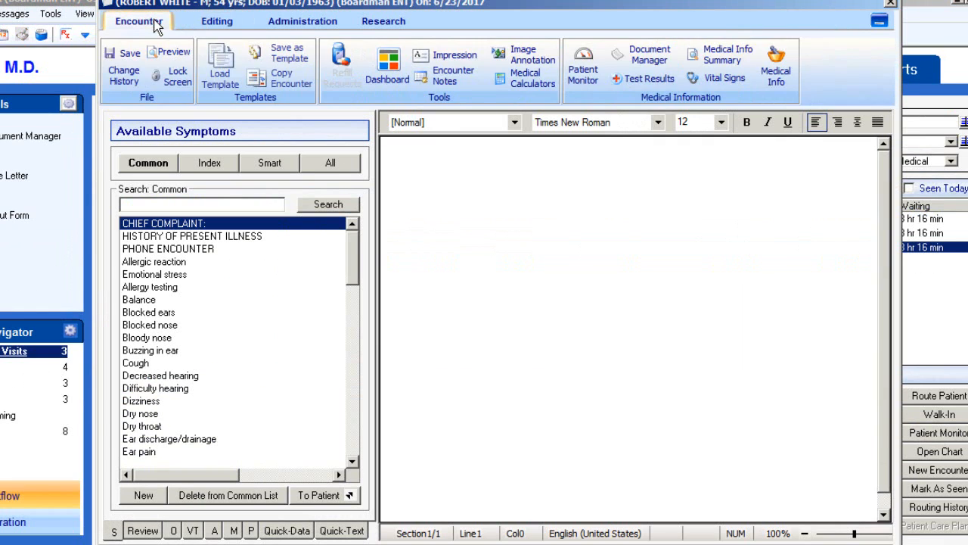
pyautogui.click(227, 65)
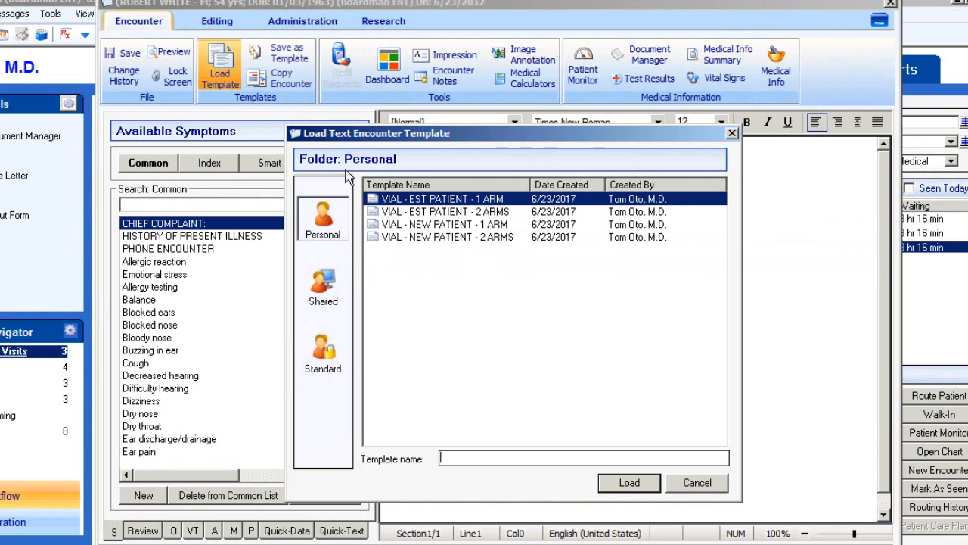
pyautogui.doubleClick(486, 225)
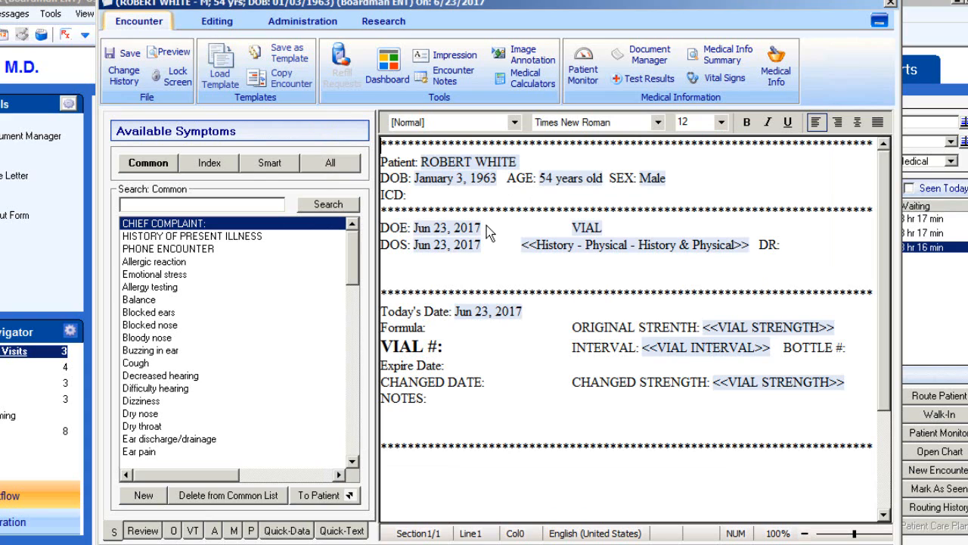
# Step: Set the visit type to HISTORY and PHYSICAL and enter ?????? as the DR value
pyautogui.click(574, 247)
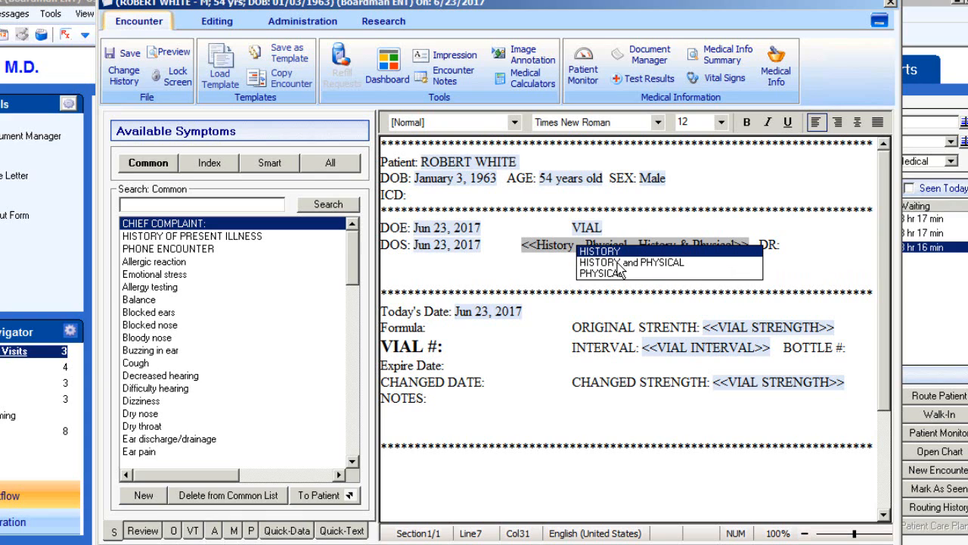
pyautogui.click(618, 262)
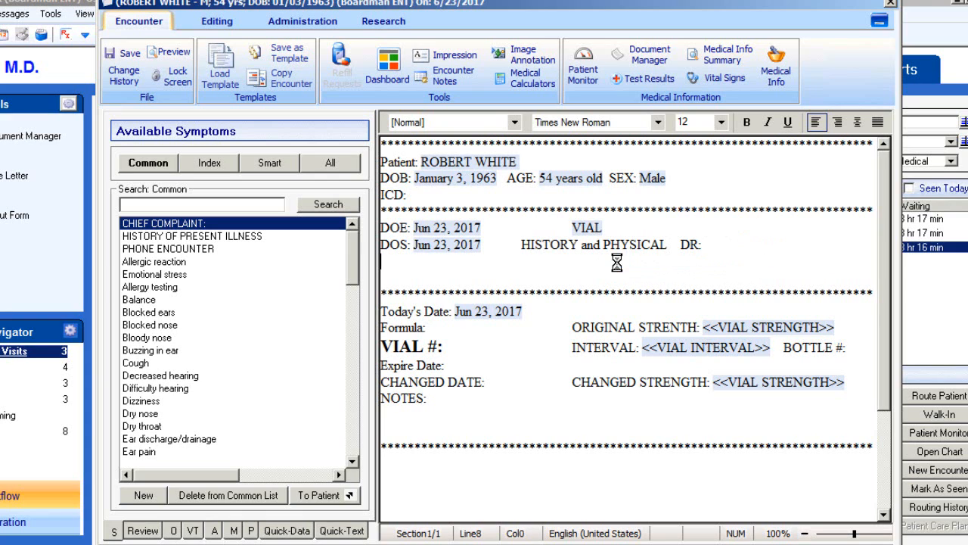
pyautogui.click(709, 247)
pyautogui.write('??????')
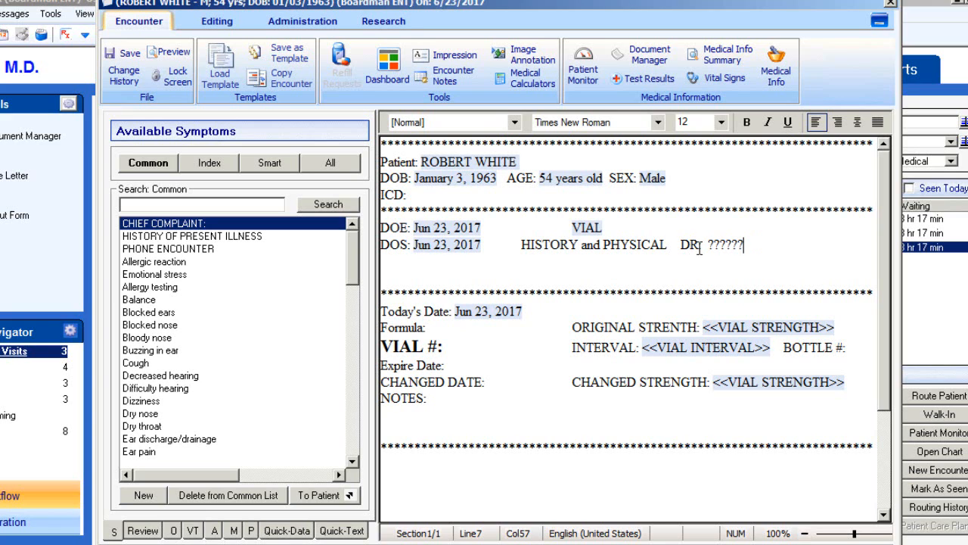
# Step: Consult the scanned vial record in the mail program, and enter LT_CL as the formula in the encounter
pyautogui.hotkey('alt', 'Tab')
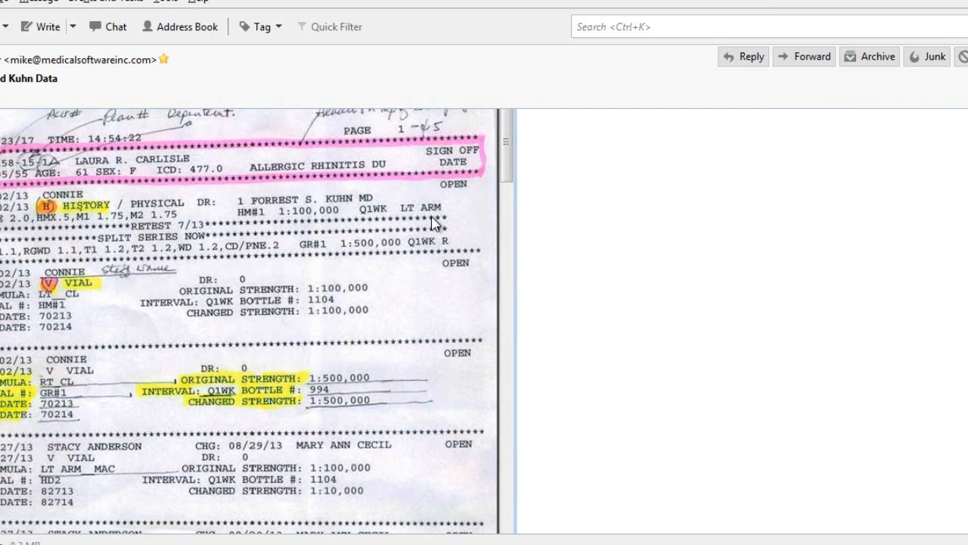
pyautogui.hotkey('alt', 'Tab')
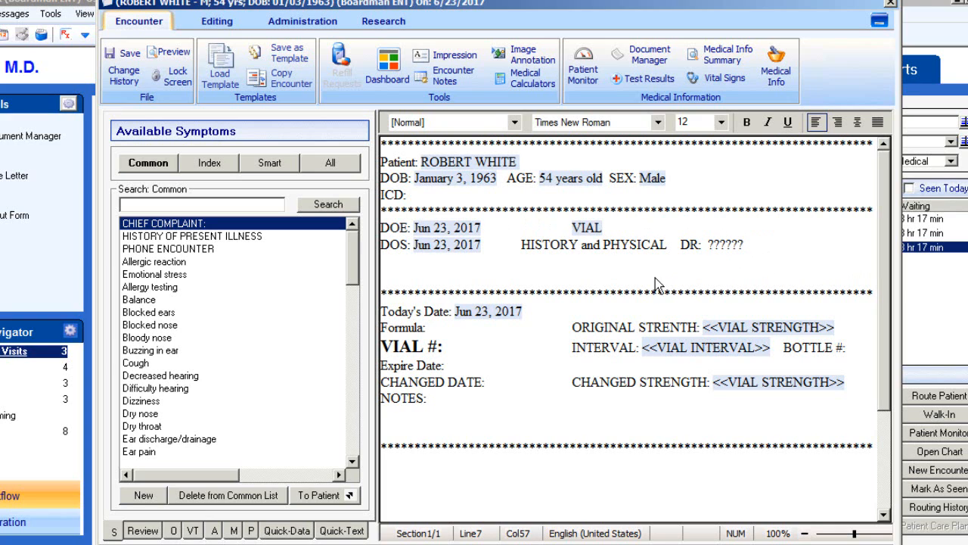
pyautogui.click(431, 327)
pyautogui.write('LT_')
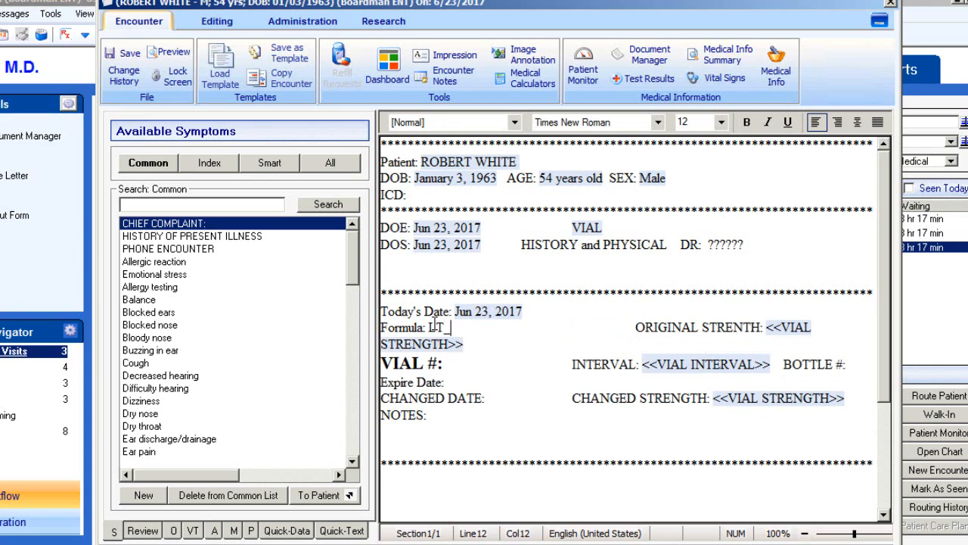
pyautogui.write(' CL')
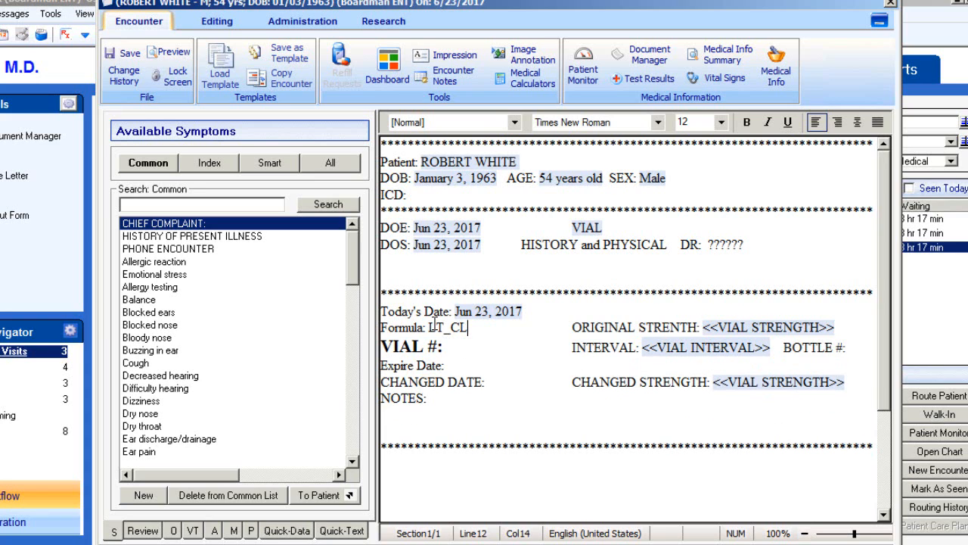
# Step: Set the vial's original strength to 1:100,000 and its interval to Q1WK
pyautogui.click(782, 331)
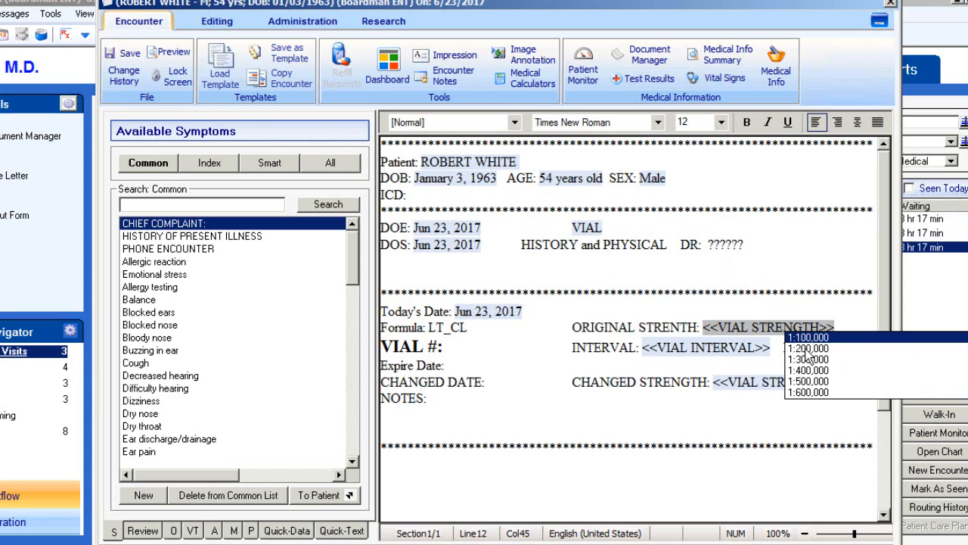
pyautogui.click(802, 338)
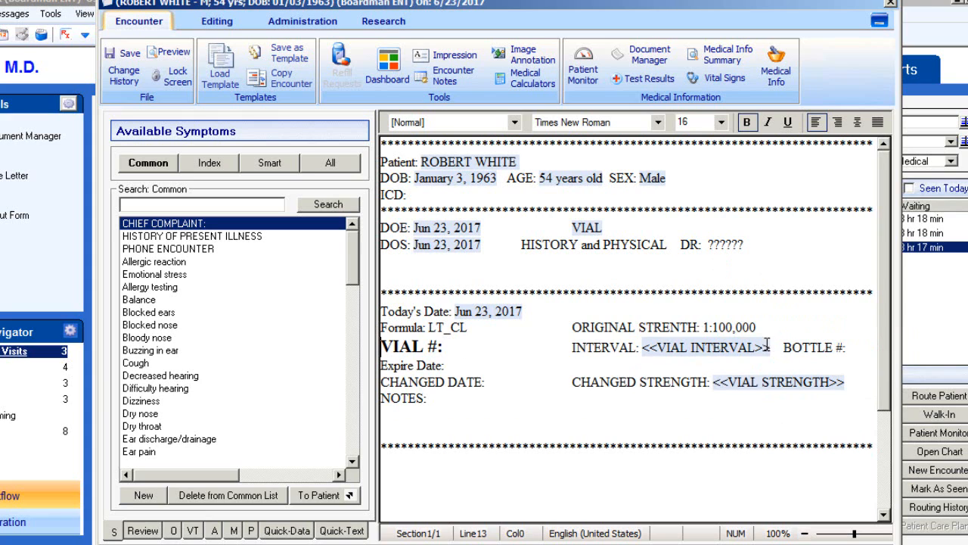
pyautogui.click(727, 353)
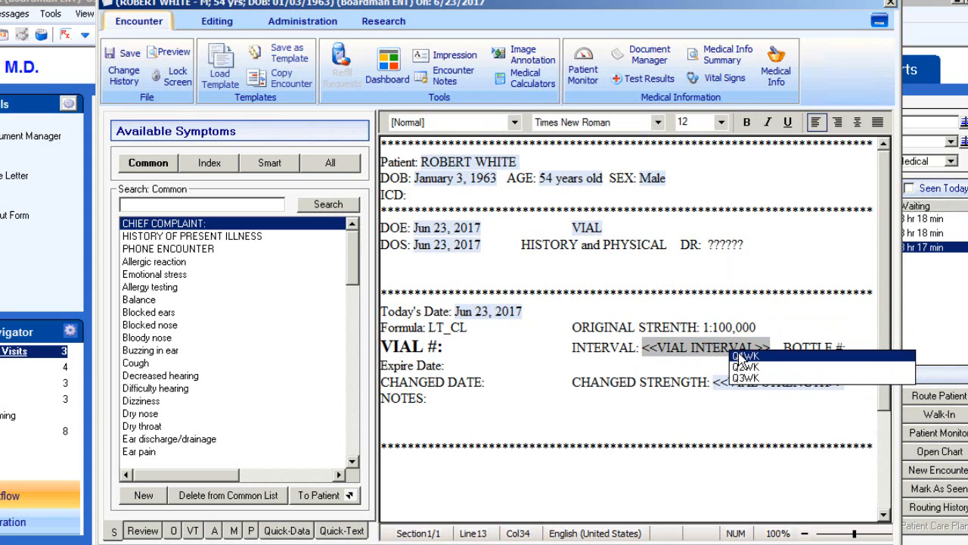
pyautogui.click(801, 357)
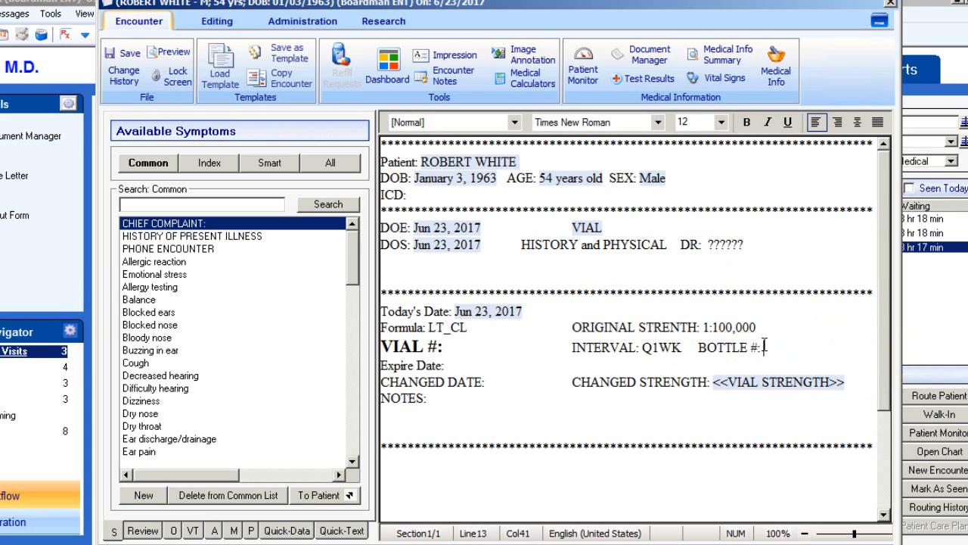
# Step: Enter bottle number 55 and set the changed strength to 1:100,000
pyautogui.write('55')
pyautogui.click(753, 386)
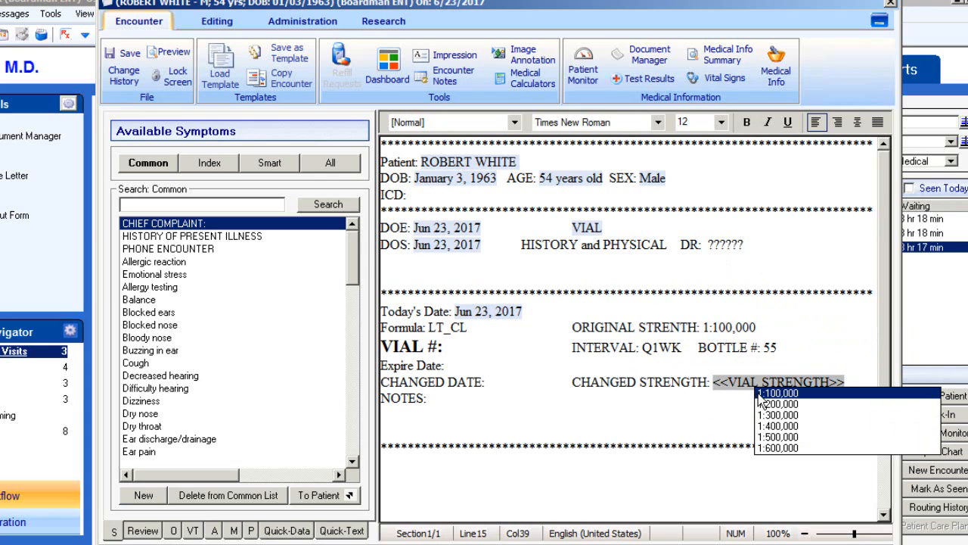
pyautogui.click(763, 394)
# Step: Fill in the vial's expire date as Sep 23, 2017
pyautogui.click(485, 383)
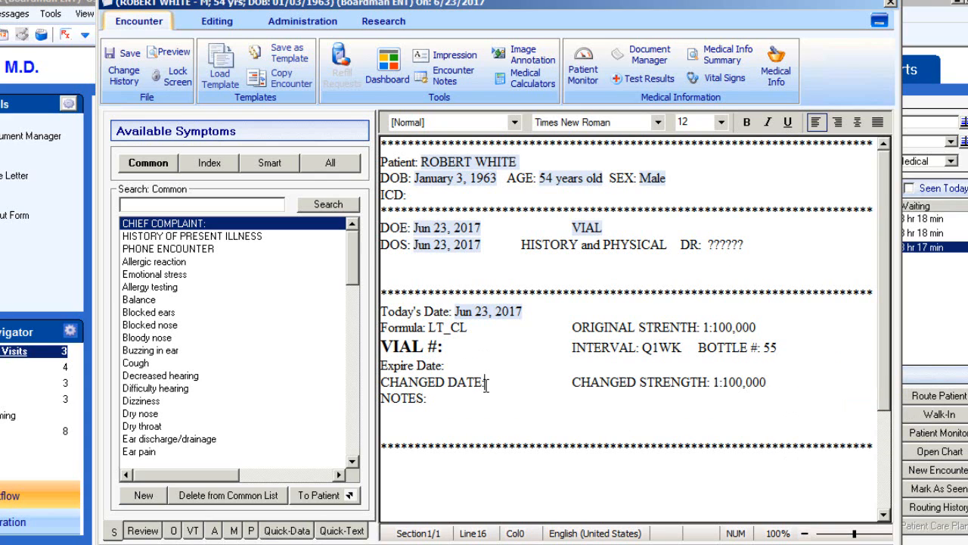
pyautogui.click(443, 398)
pyautogui.click(454, 365)
pyautogui.write('Sep 23, 2017')
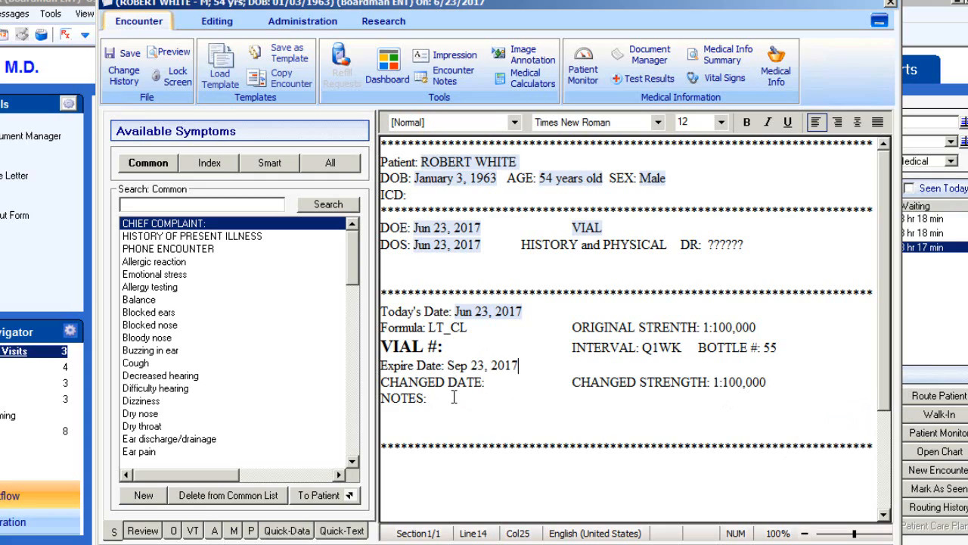
# Step: Add the note "Just type here" and save the encounter, accepting the bill without procedures or a signature
pyautogui.click(454, 398)
pyautogui.write('Just type h')
pyautogui.write('ere')
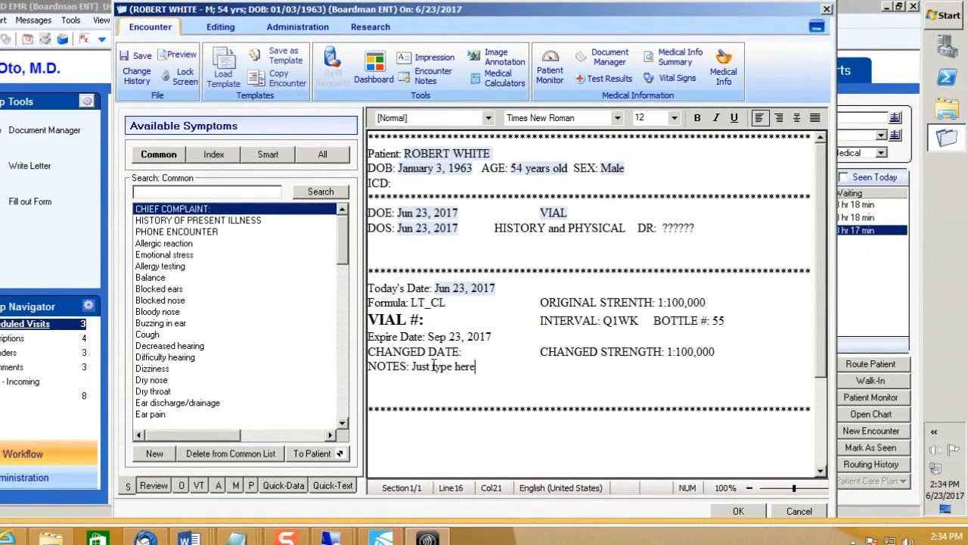
pyautogui.click(739, 512)
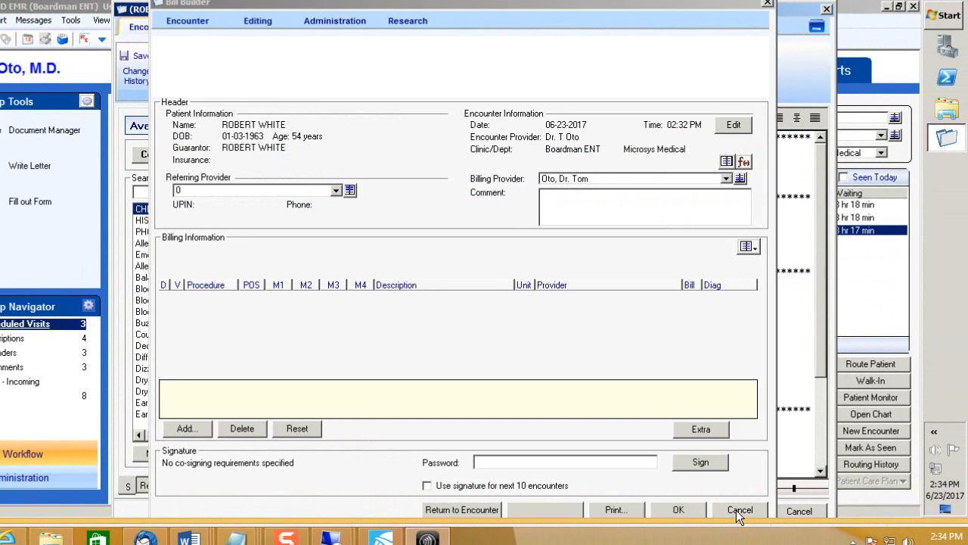
pyautogui.click(700, 513)
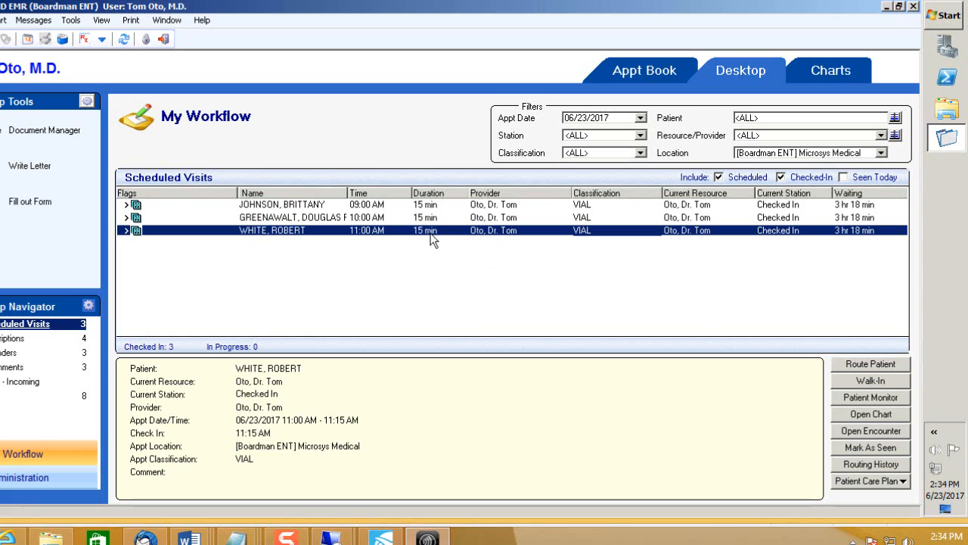
pyautogui.click(336, 218)
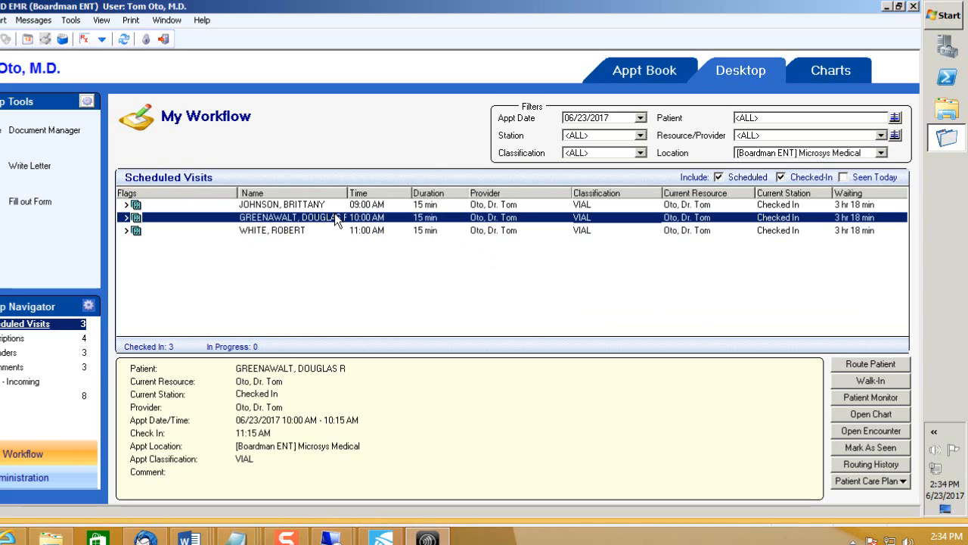
pyautogui.click(321, 207)
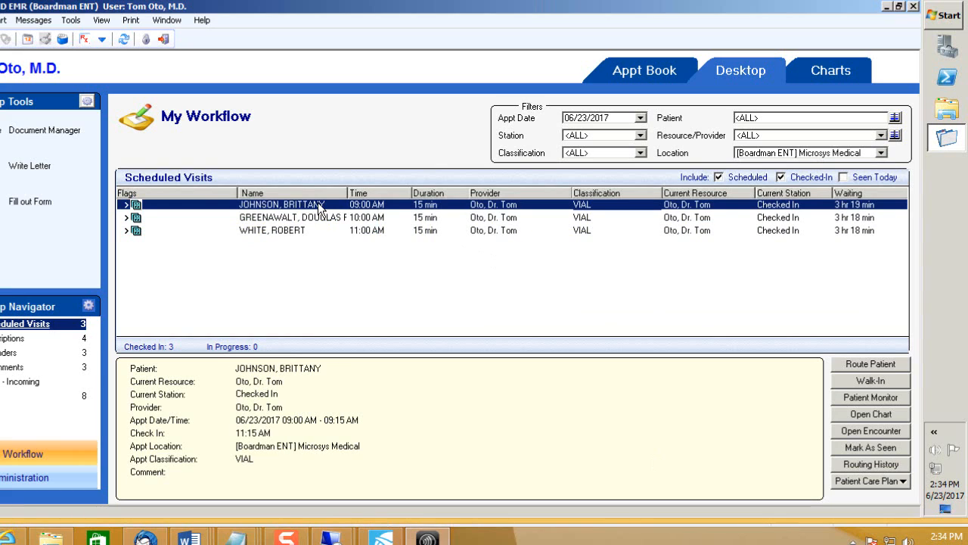
pyautogui.click(304, 229)
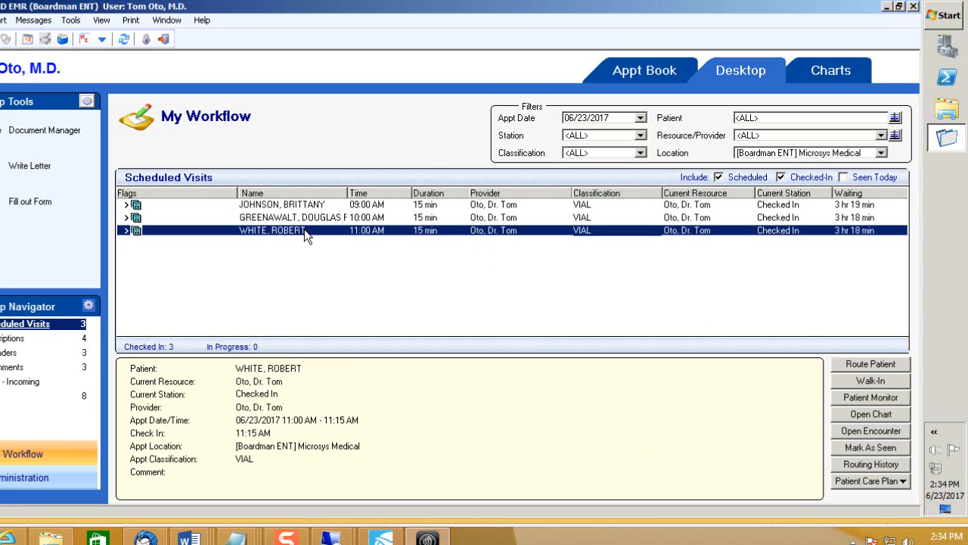